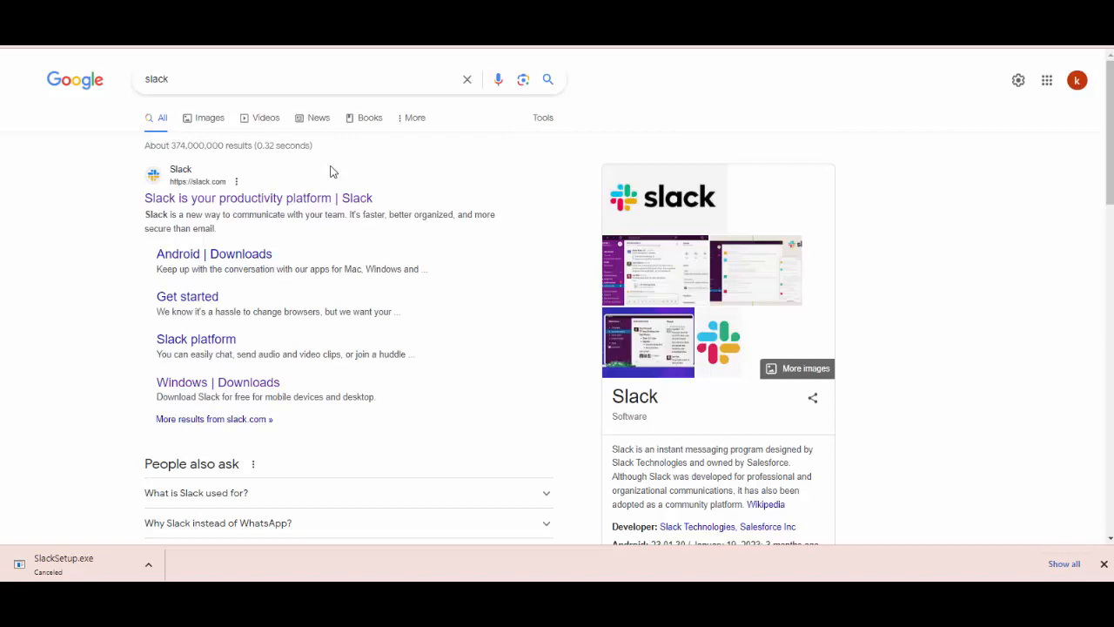
Step: Close the browser's download notice and open Slack's home page from the search results
{"action": "left_click", "coordinate": [1104, 564]}
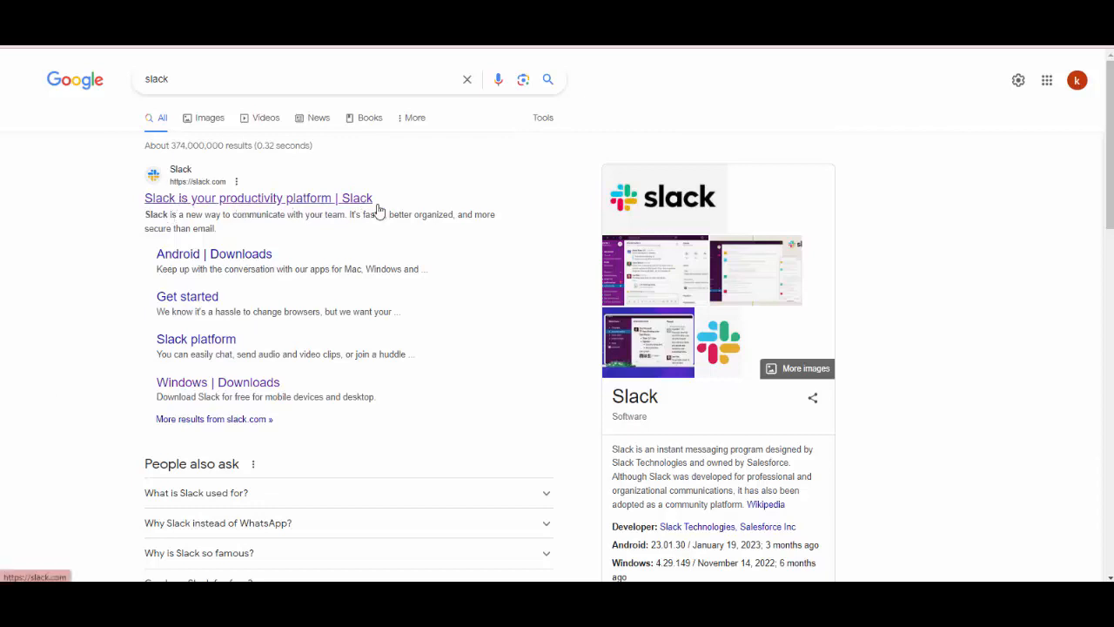
{"action": "left_click", "coordinate": [342, 206]}
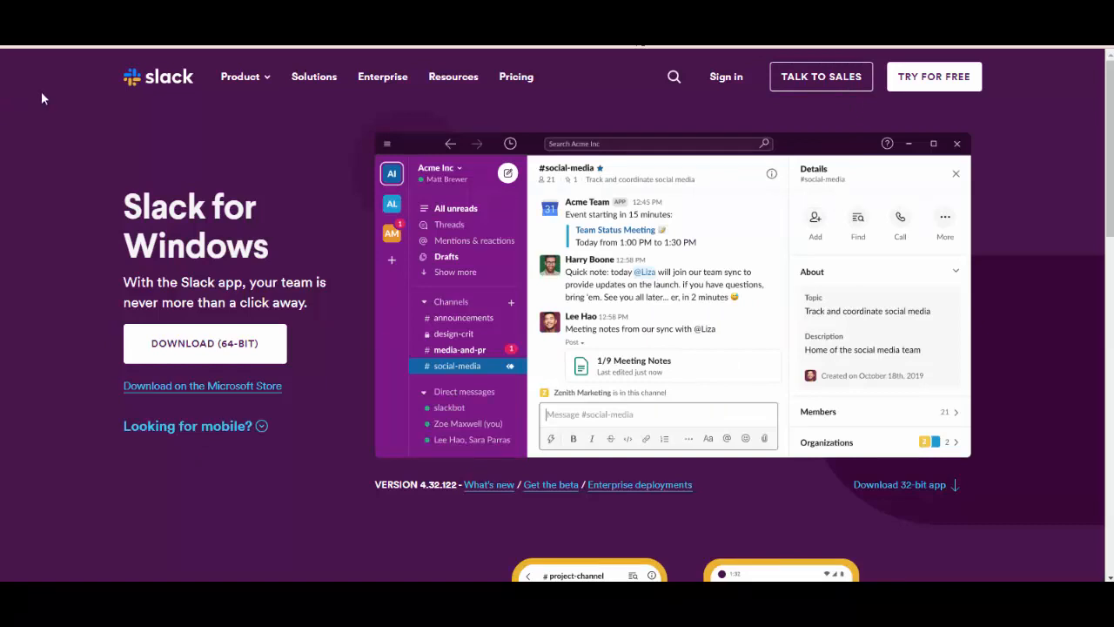
{"action": "left_click", "coordinate": [168, 80]}
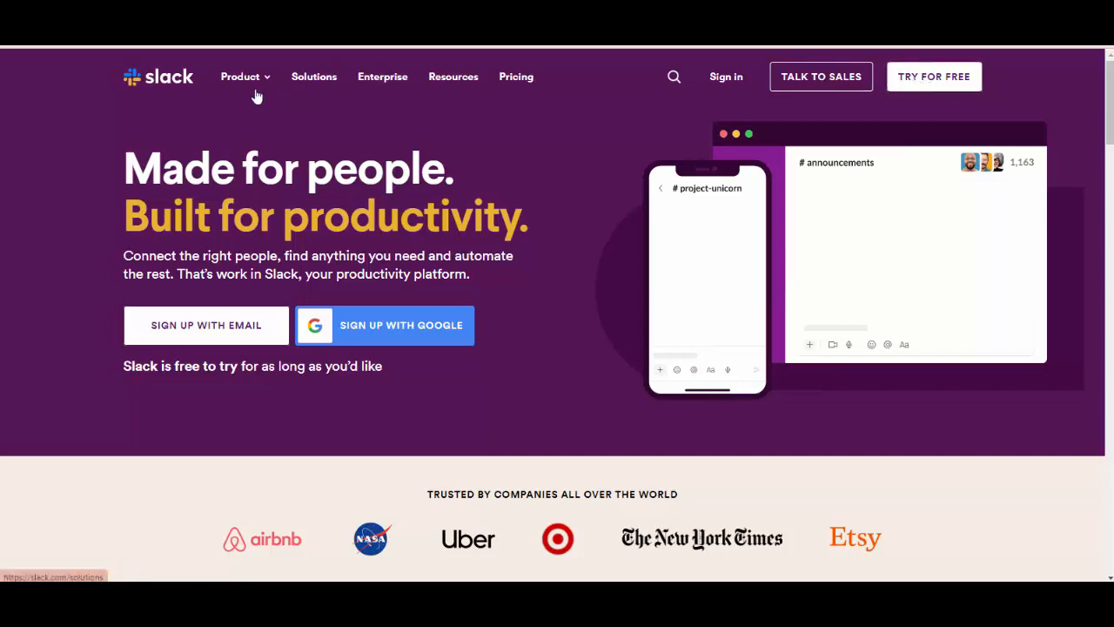
Step: Open the Download Slack page and look through the available Windows, Android and iOS app options
{"action": "mouse_move", "coordinate": [269, 83]}
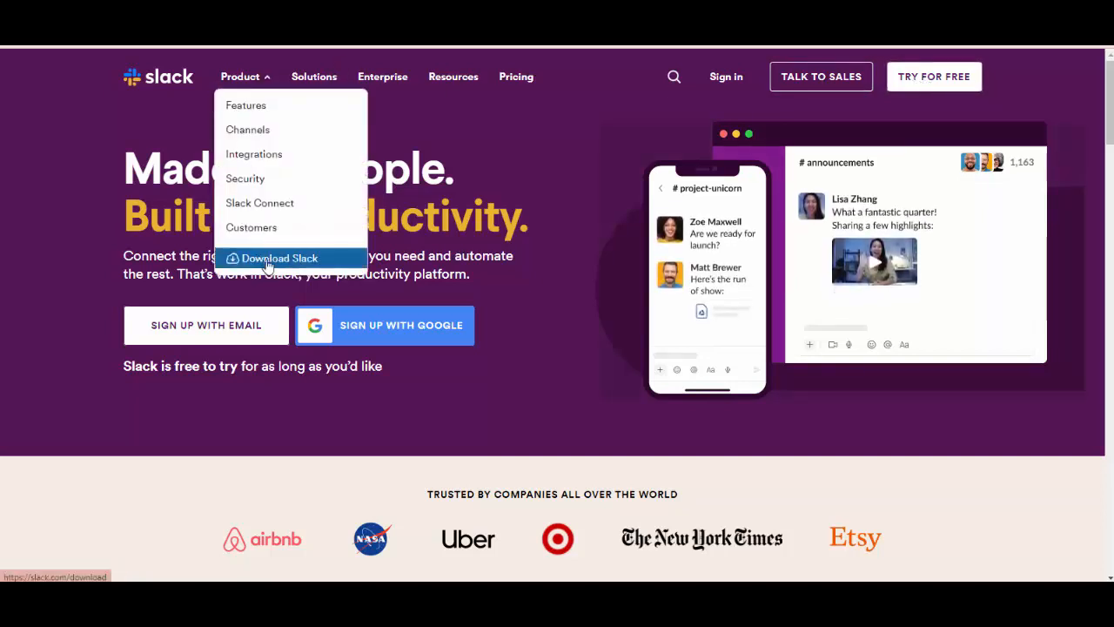
{"action": "left_click", "coordinate": [262, 266]}
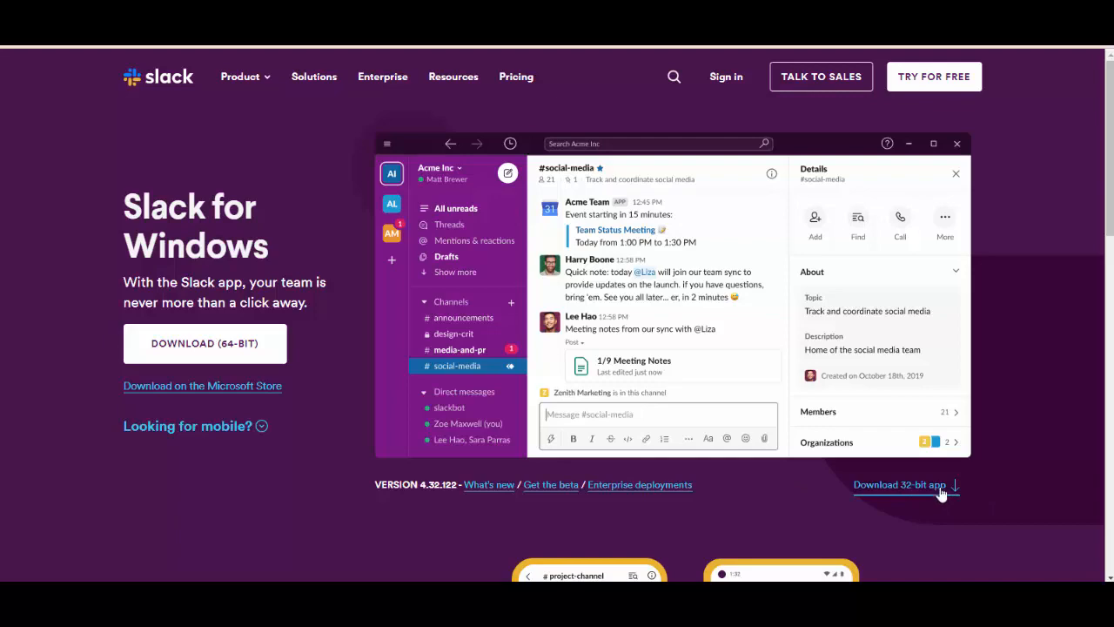
{"action": "scroll", "coordinate": [941, 490], "scroll_direction": "down", "scroll_amount": 3}
{"action": "scroll", "coordinate": [642, 368], "scroll_direction": "down", "scroll_amount": 8}
{"action": "scroll", "coordinate": [644, 370], "scroll_direction": "up", "scroll_amount": 4}
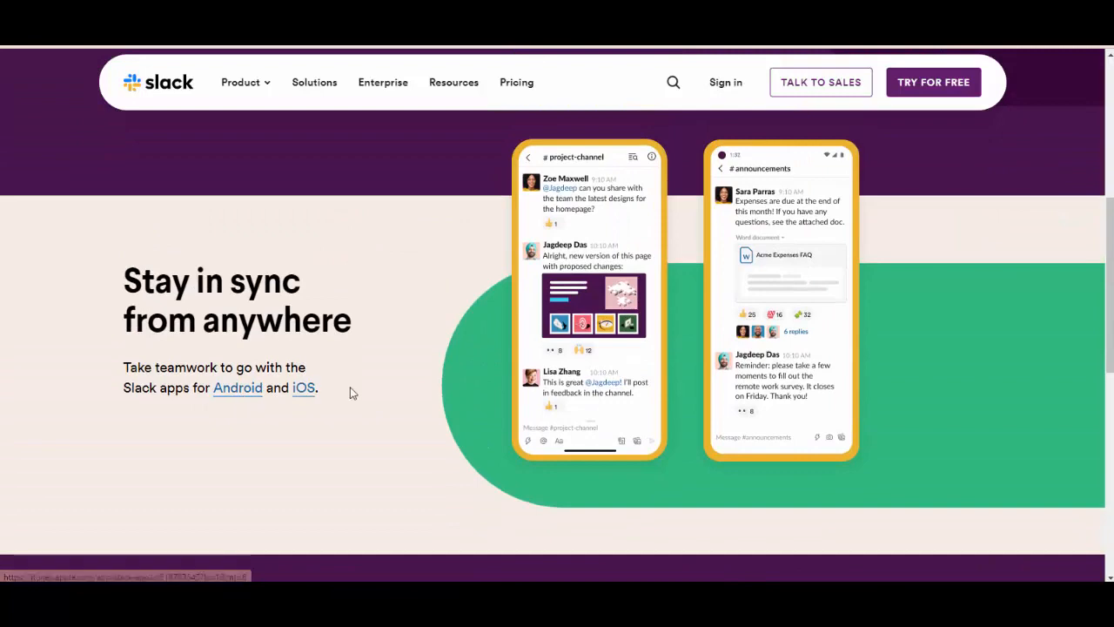
{"action": "scroll", "coordinate": [791, 343], "scroll_direction": "down", "scroll_amount": 10}
{"action": "scroll", "coordinate": [792, 343], "scroll_direction": "up", "scroll_amount": 3}
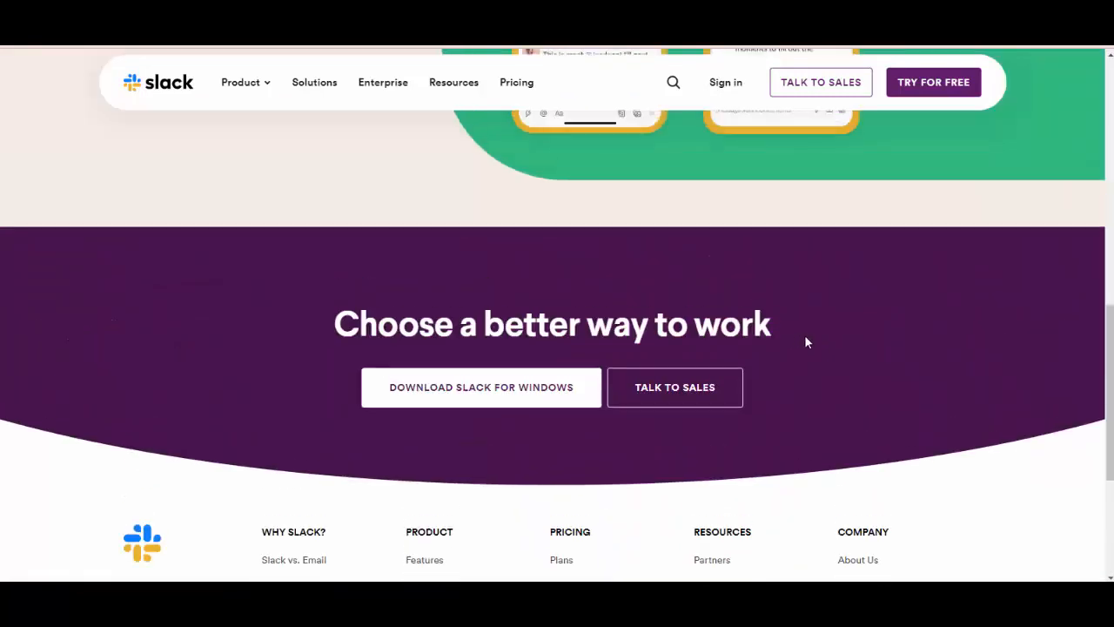
{"action": "scroll", "coordinate": [805, 342], "scroll_direction": "up", "scroll_amount": 10}
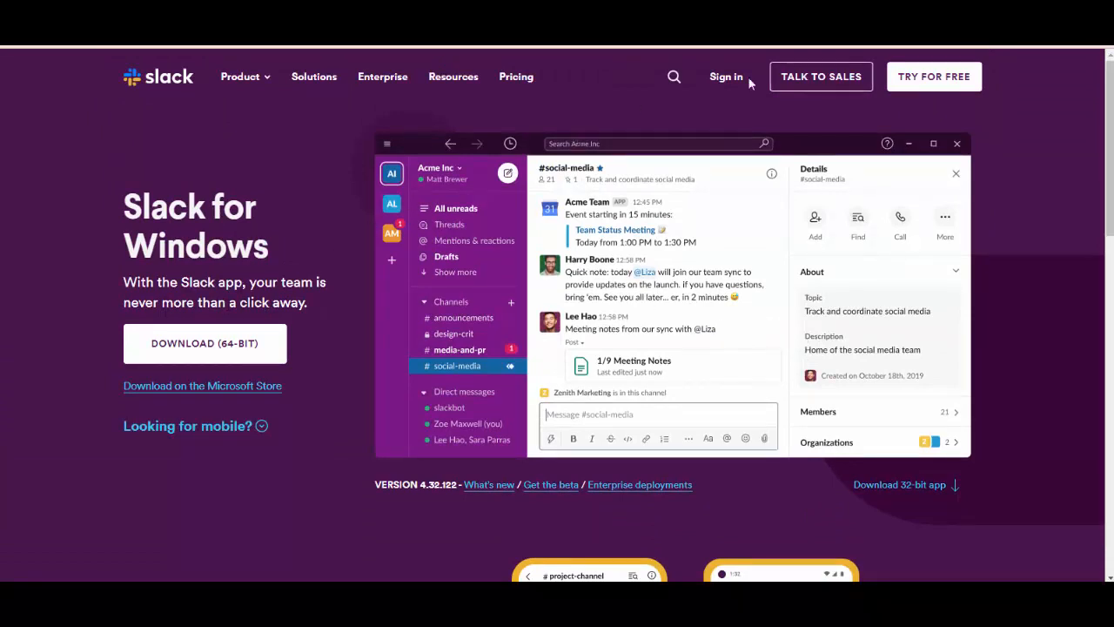
Step: Start the free sign-up and name the new workspace "Local Host"
{"action": "left_click", "coordinate": [958, 79]}
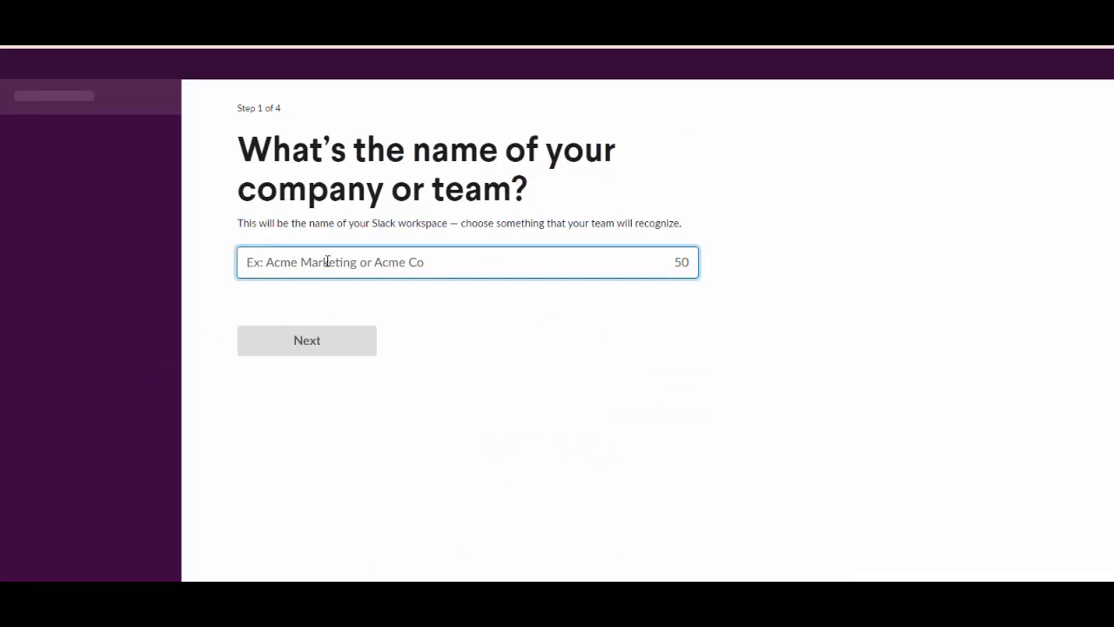
{"action": "type", "text": "Local "}
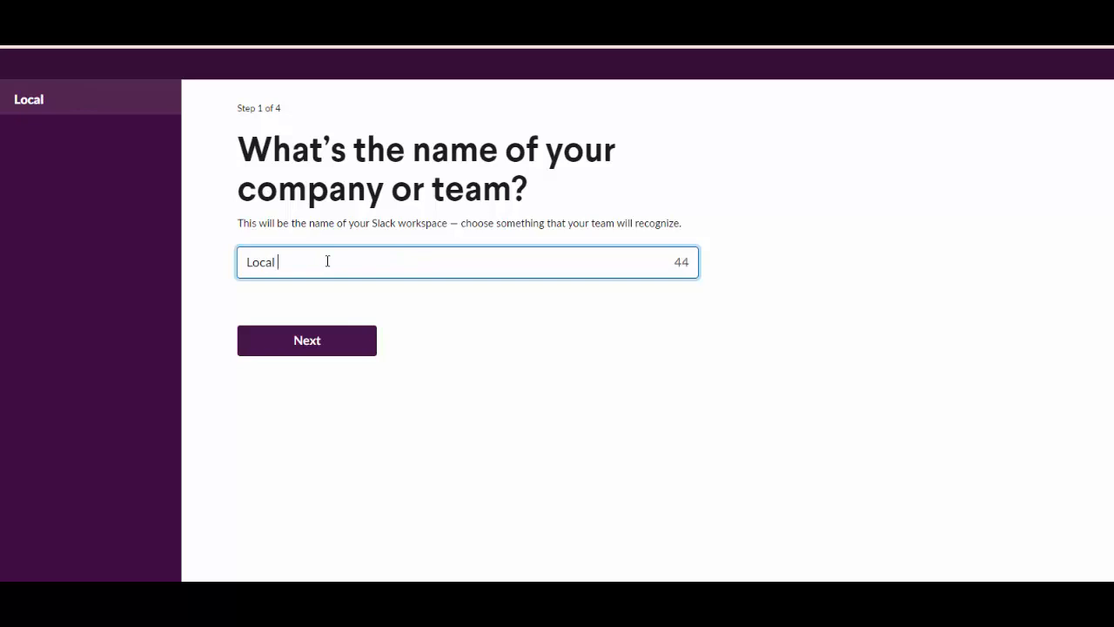
{"action": "type", "text": "Host"}
{"action": "left_click", "coordinate": [298, 342]}
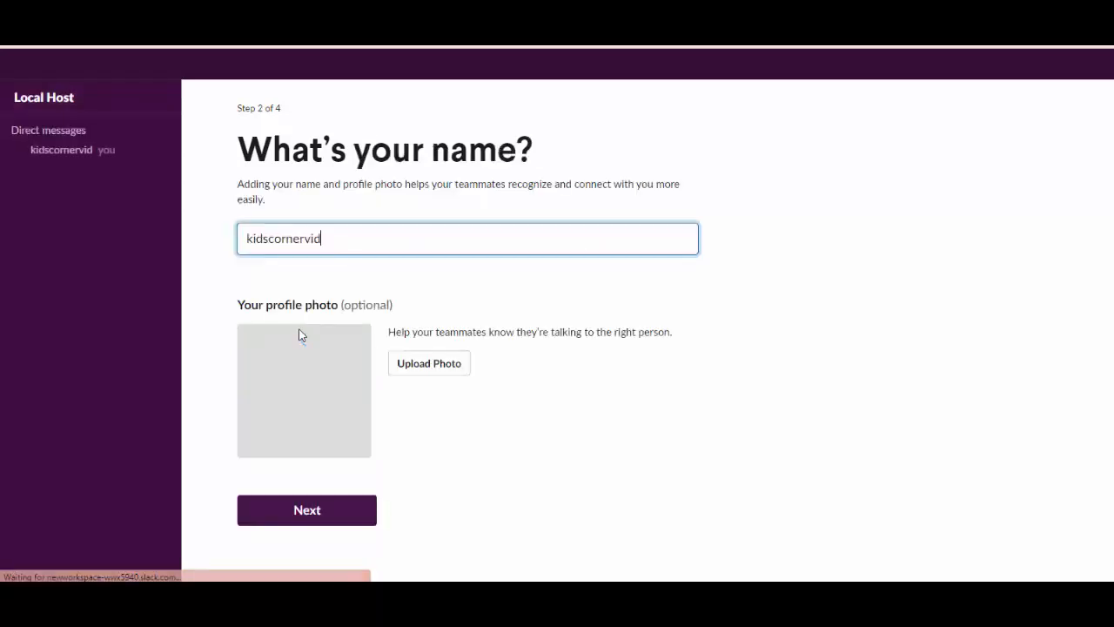
Step: Replace the suggested profile name with "Local tech" and continue without uploading a photo
{"action": "left_click_drag", "start_coordinate": [332, 241], "coordinate": [114, 248]}
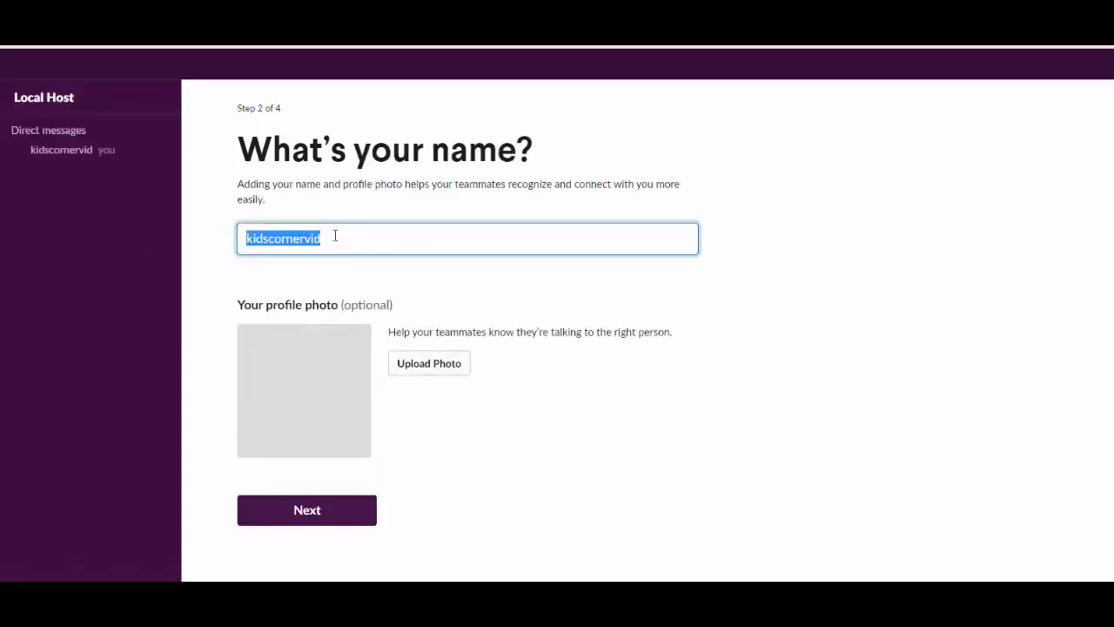
{"action": "type", "text": "Loan"}
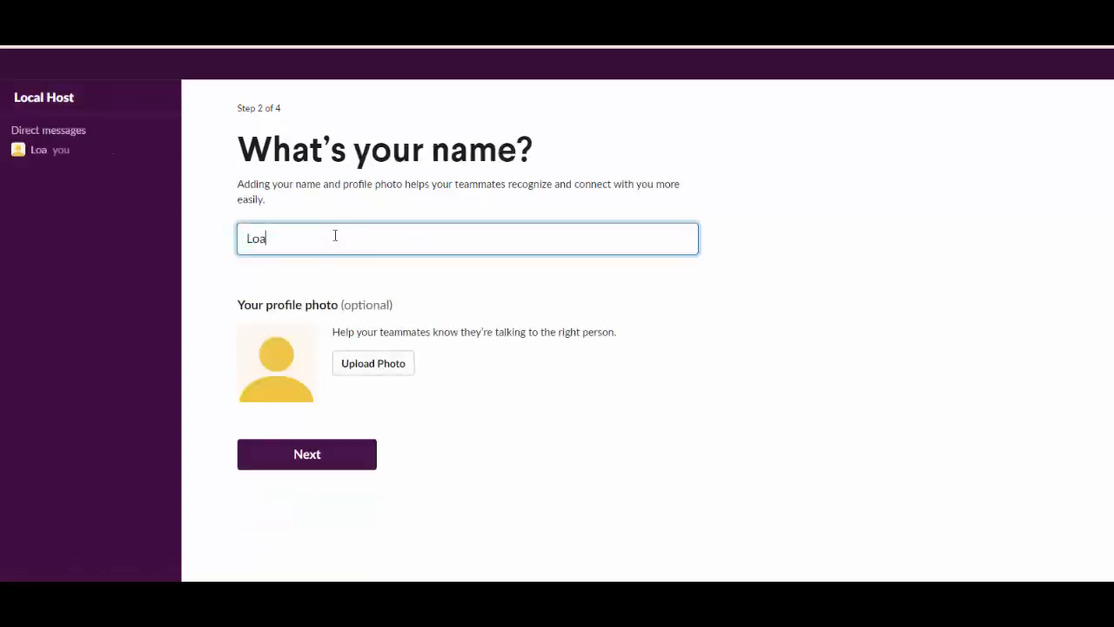
{"action": "key", "text": "BackSpace"}
{"action": "type", "text": "cal"}
{"action": "key", "text": "BackSpace"}
{"action": "key", "text": "BackSpace"}
{"action": "key", "text": "BackSpace"}
{"action": "key", "text": "BackSpace"}
{"action": "key", "text": "BackSpace"}
{"action": "type", "text": "ca;l tec"}
{"action": "key", "text": "BackSpace"}
{"action": "key", "text": "BackSpace"}
{"action": "key", "text": "BackSpace"}
{"action": "key", "text": "BackSpace"}
{"action": "key", "text": "BackSpace"}
{"action": "key", "text": "BackSpace"}
{"action": "type", "text": "ll"}
{"action": "key", "text": "BackSpace"}
{"action": "key", "text": "BackSpace"}
{"action": "key", "text": "BackSpace"}
{"action": "key", "text": "BackSpace"}
{"action": "key", "text": "BackSpace"}
{"action": "key", "text": "BackSpace"}
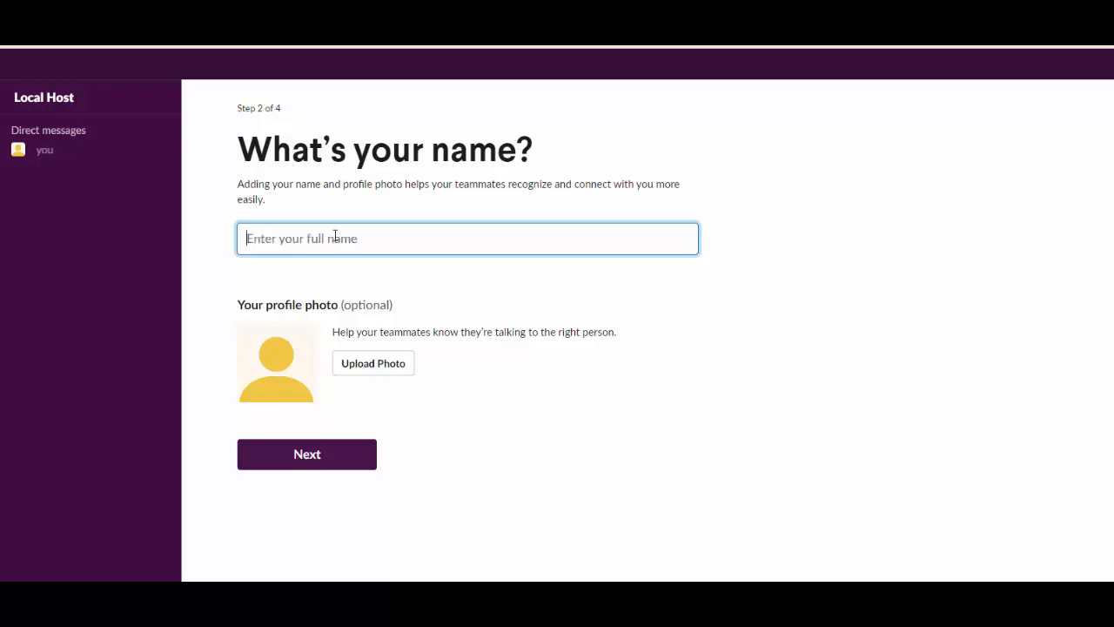
{"action": "type", "text": "Loca"}
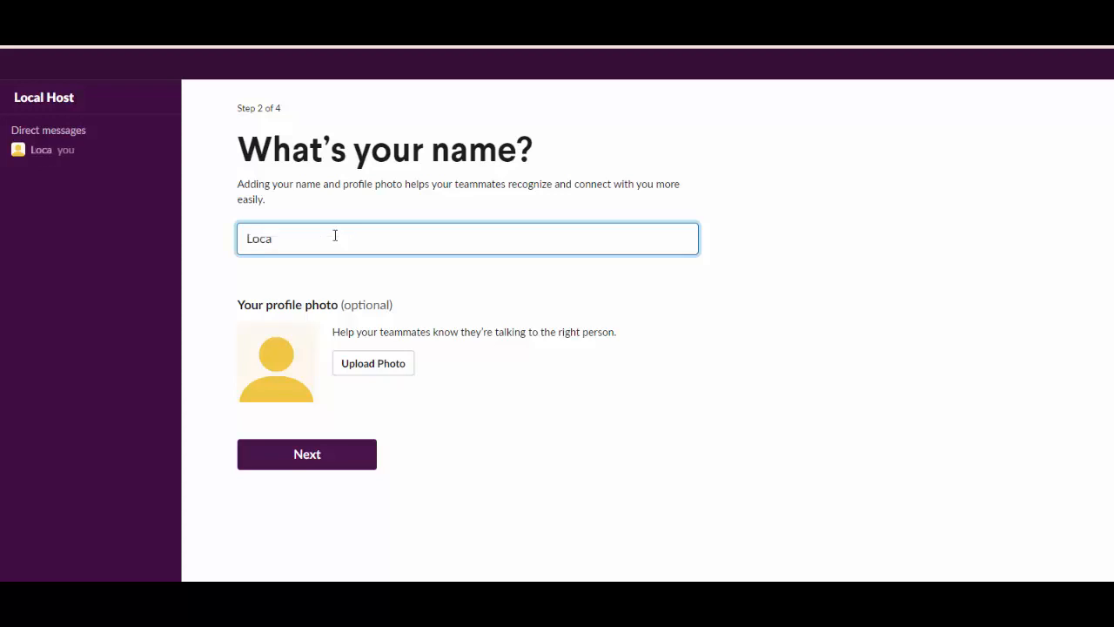
{"action": "key", "text": "BackSpace"}
{"action": "type", "text": "l"}
{"action": "key", "text": "BackSpace"}
{"action": "type", "text": "l tech"}
{"action": "left_click", "coordinate": [303, 455]}
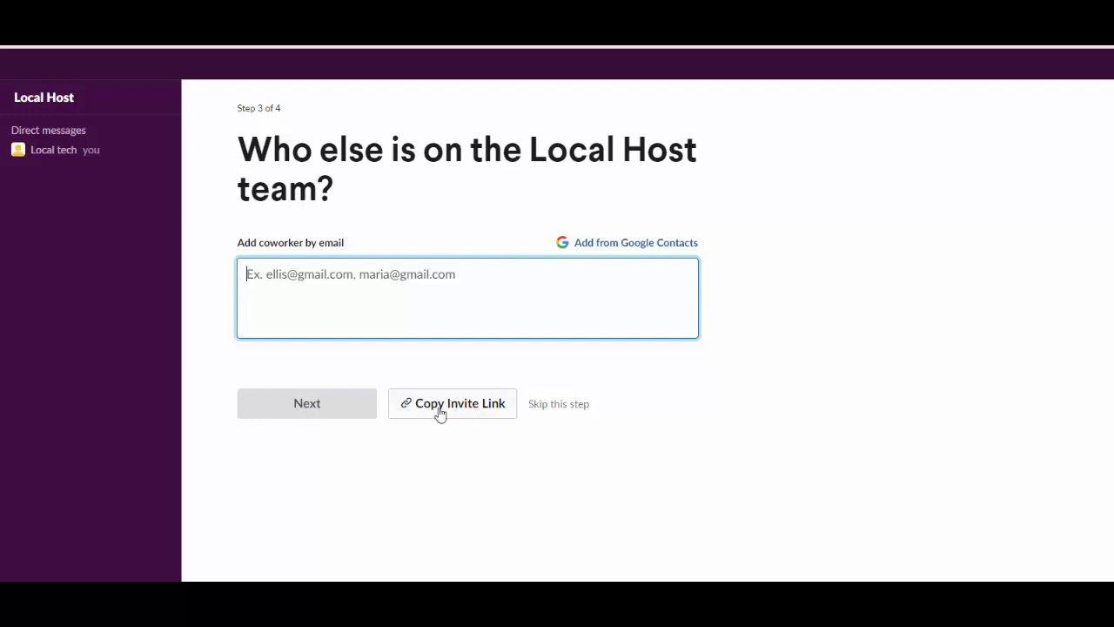
Step: Skip inviting teammates and enter "Videos" as the team's current project to finish the workspace setup
{"action": "left_click", "coordinate": [555, 407]}
{"action": "left_click", "coordinate": [694, 365]}
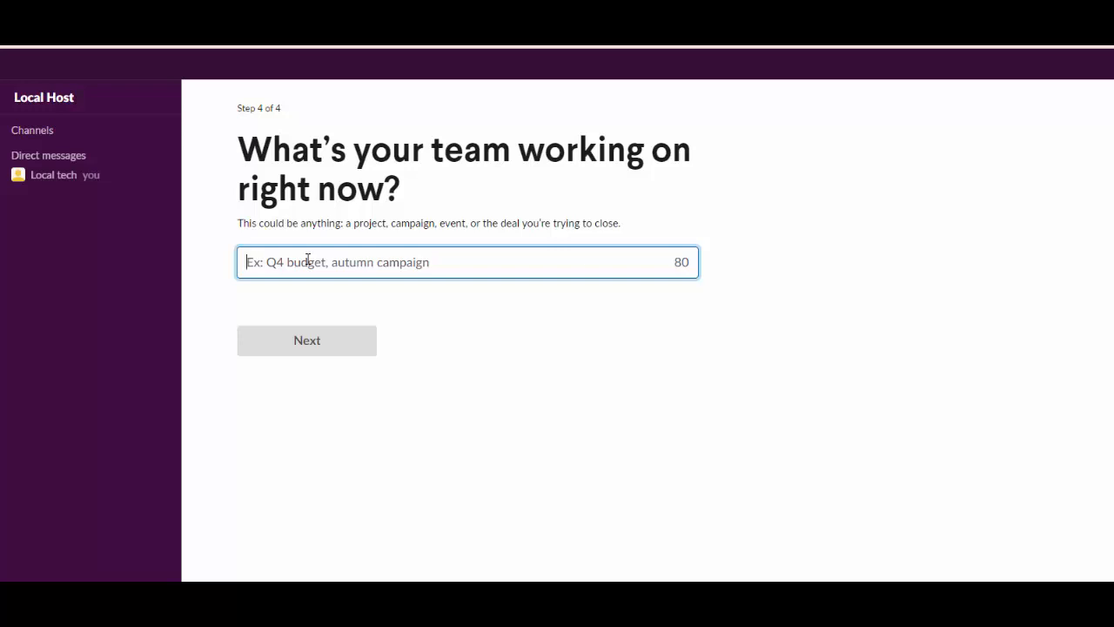
{"action": "type", "text": "Videos"}
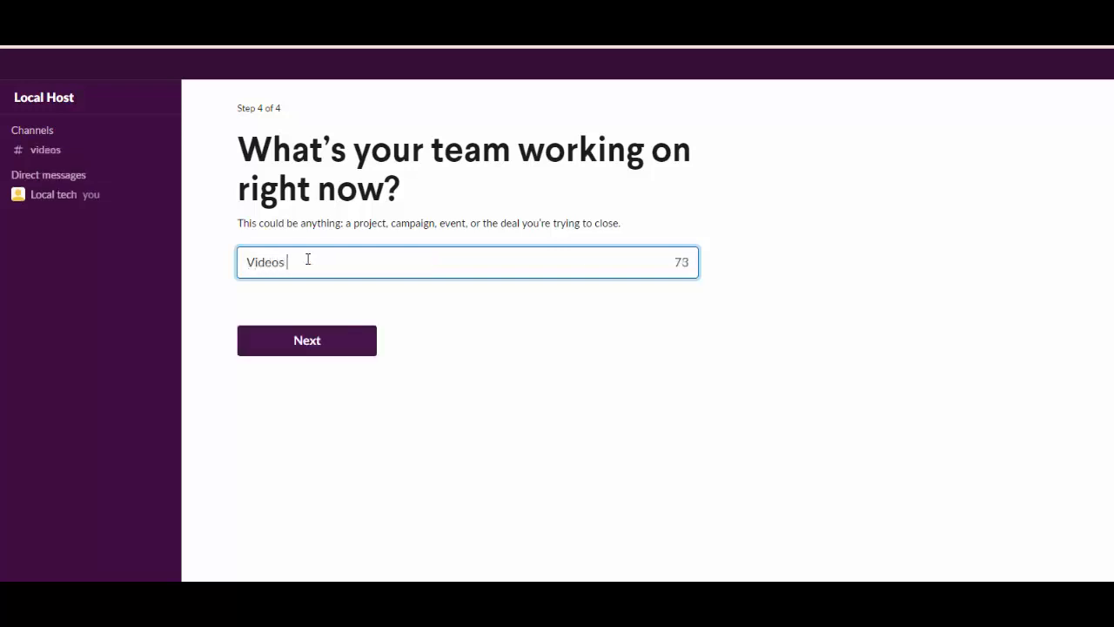
{"action": "left_click", "coordinate": [315, 341]}
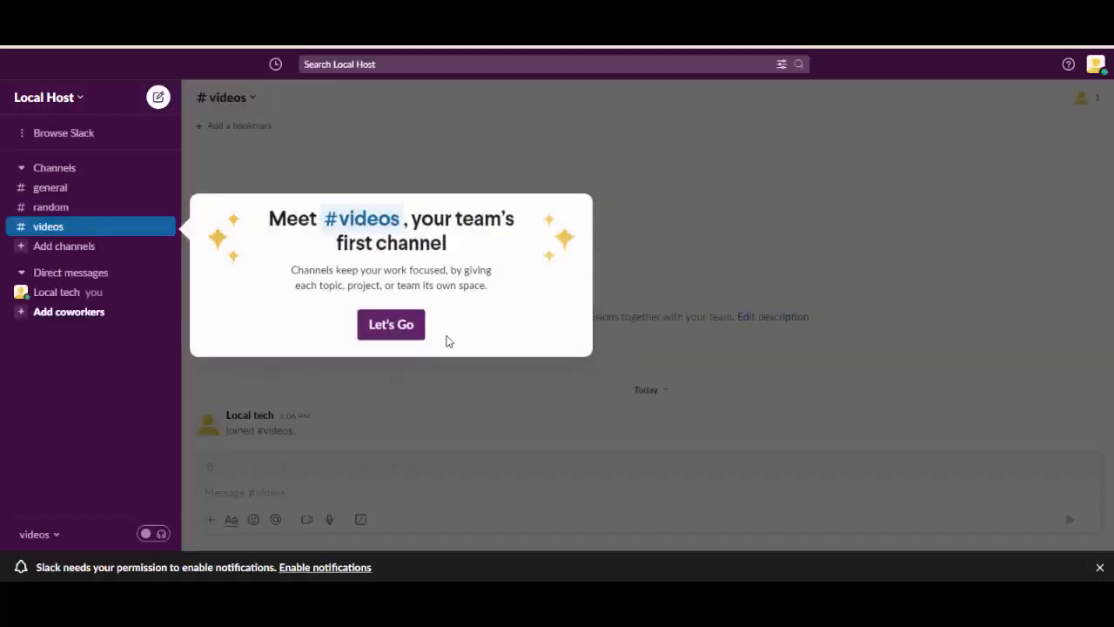
{"action": "left_click", "coordinate": [395, 327]}
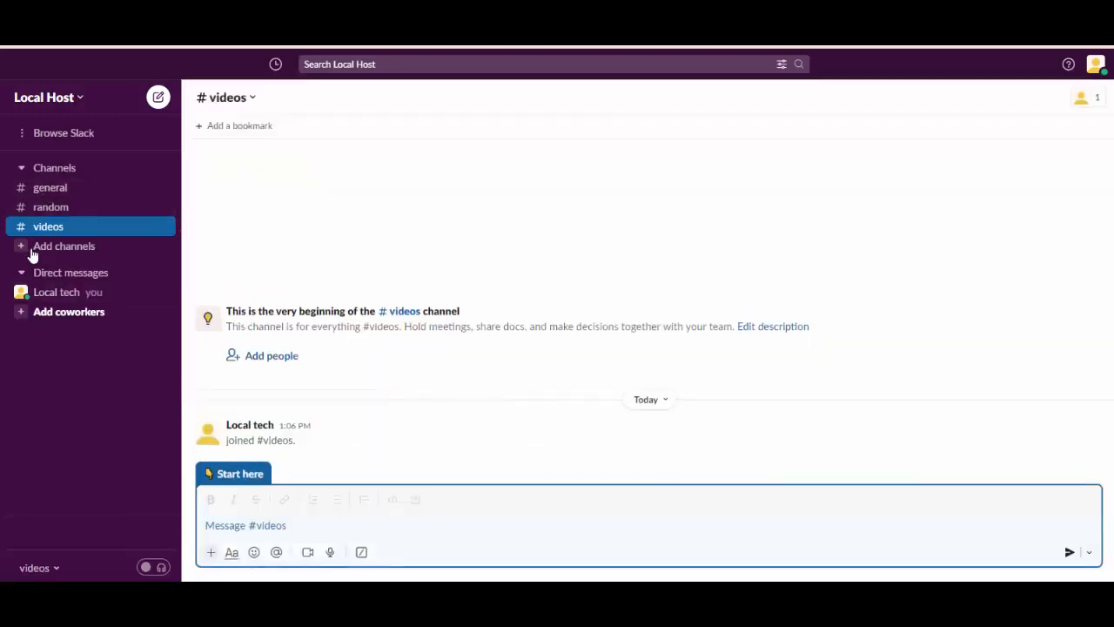
Step: Look at the random and videos channels and the form for inviting coworkers, closing it without sending an invitation
{"action": "left_click", "coordinate": [40, 209]}
{"action": "left_click", "coordinate": [39, 228]}
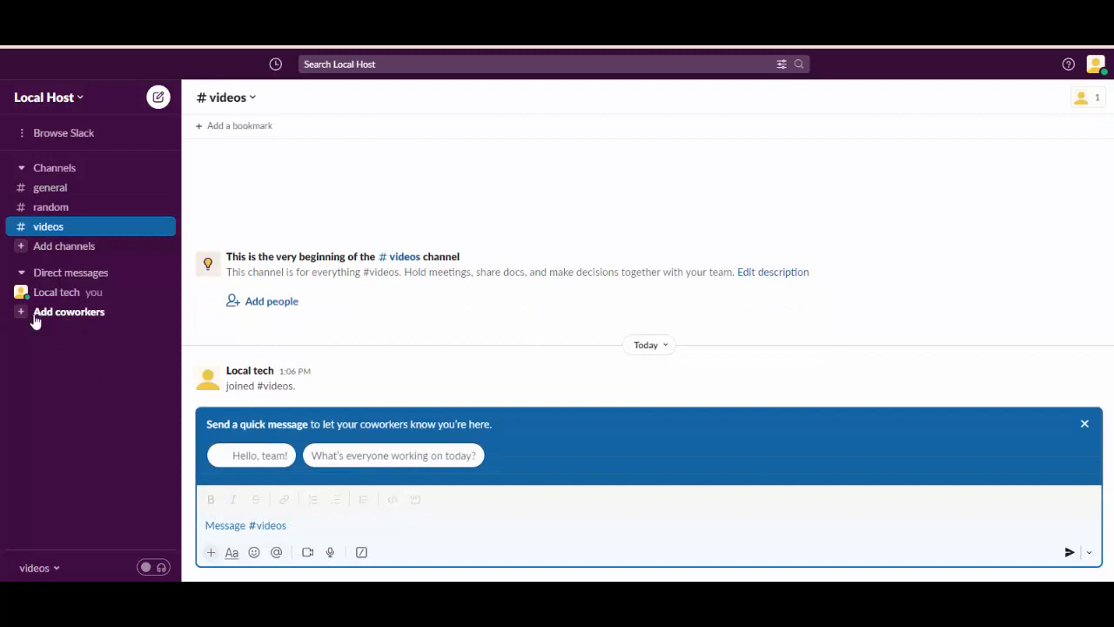
{"action": "left_click", "coordinate": [1085, 424]}
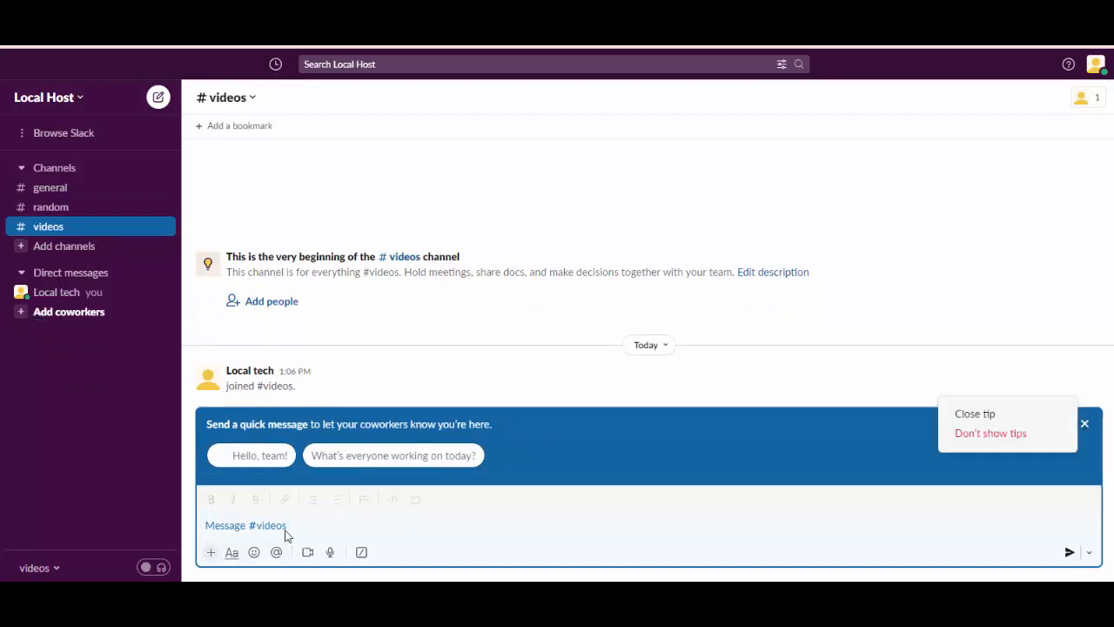
{"action": "left_click", "coordinate": [59, 316]}
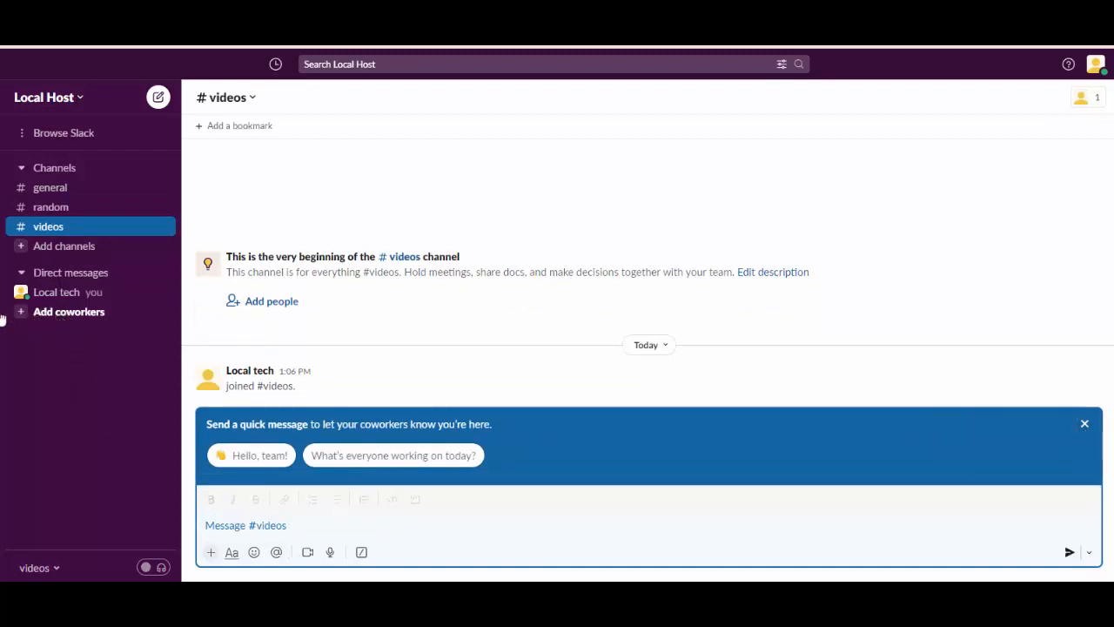
{"action": "left_click", "coordinate": [19, 316]}
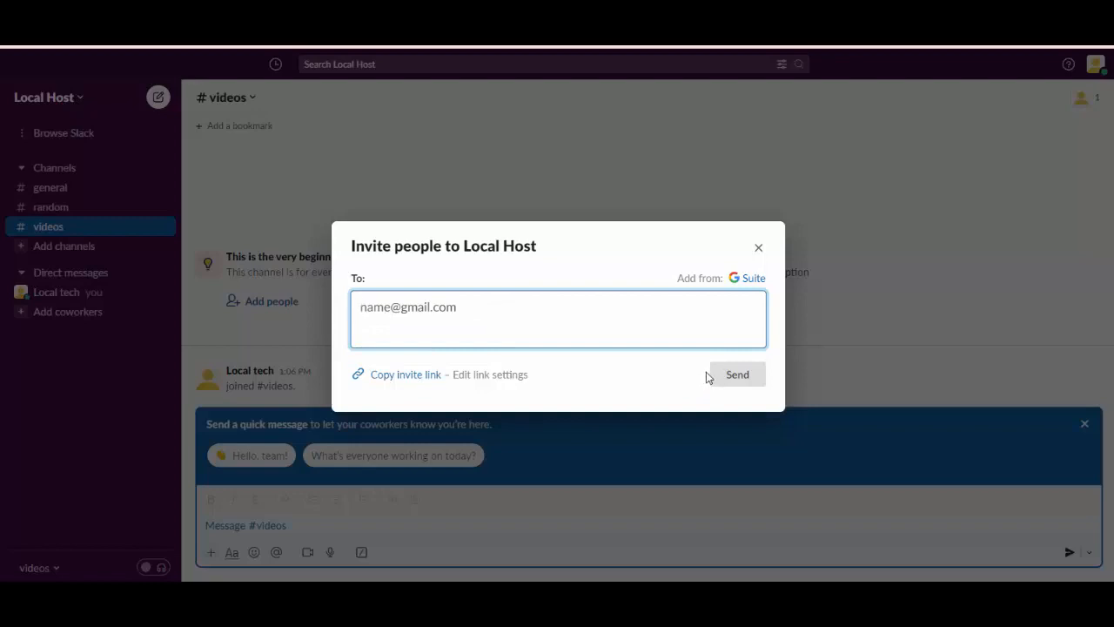
{"action": "left_click", "coordinate": [6, 420]}
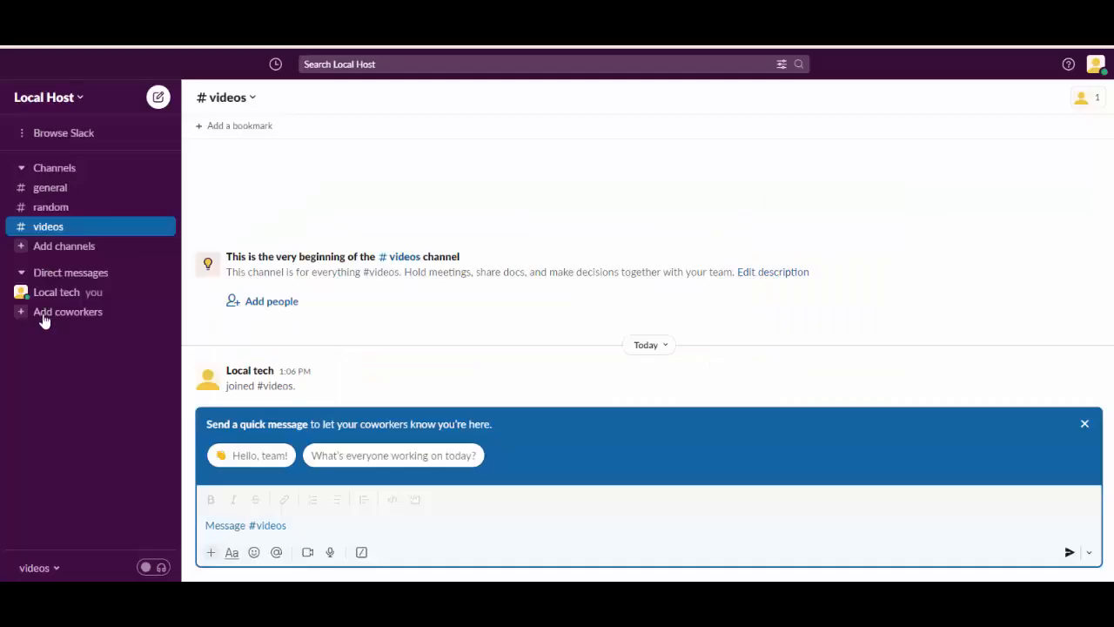
Step: Close the quick-message tip above the message box of the videos channel
{"action": "left_click", "coordinate": [1084, 425]}
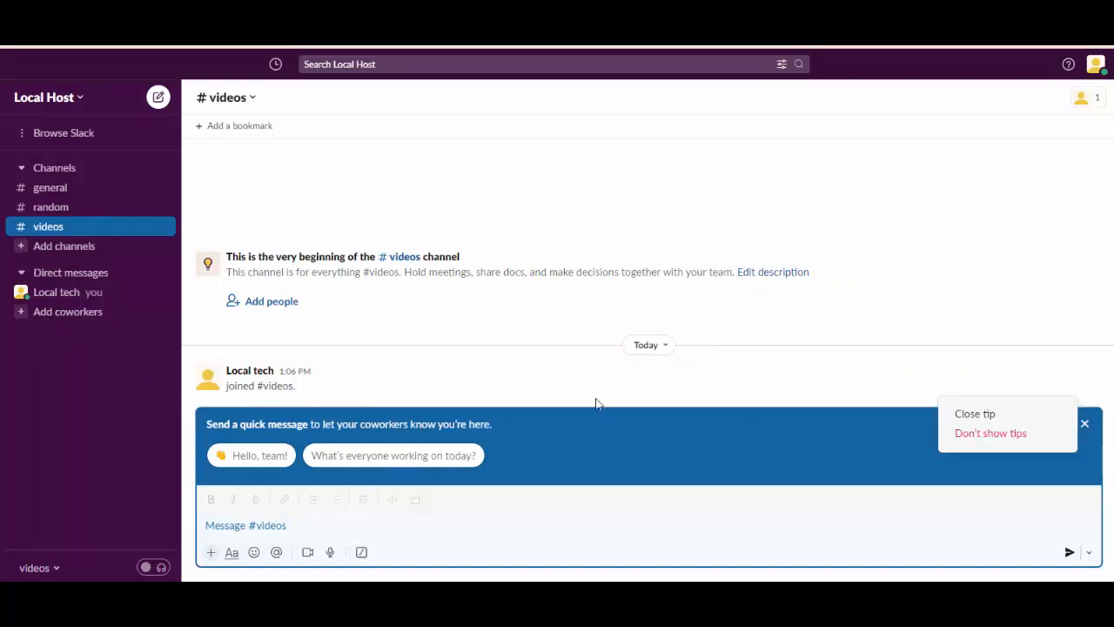
{"action": "left_click", "coordinate": [1006, 417]}
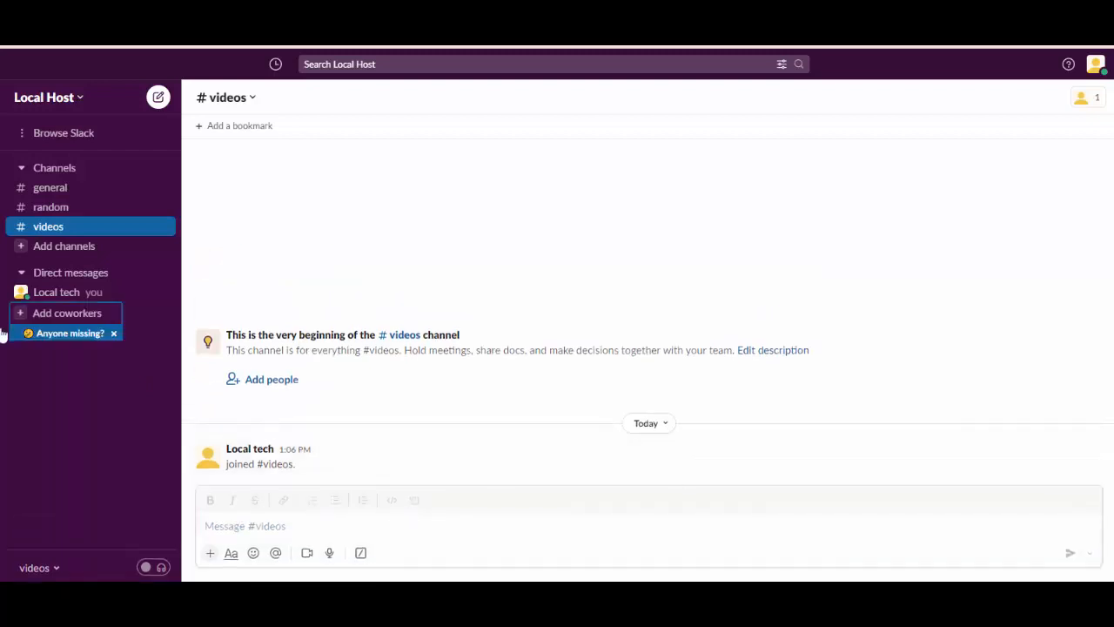
Step: View the form for adding people to the videos channel, close it and dismiss the "Anyone missing?" tip
{"action": "left_click", "coordinate": [258, 381]}
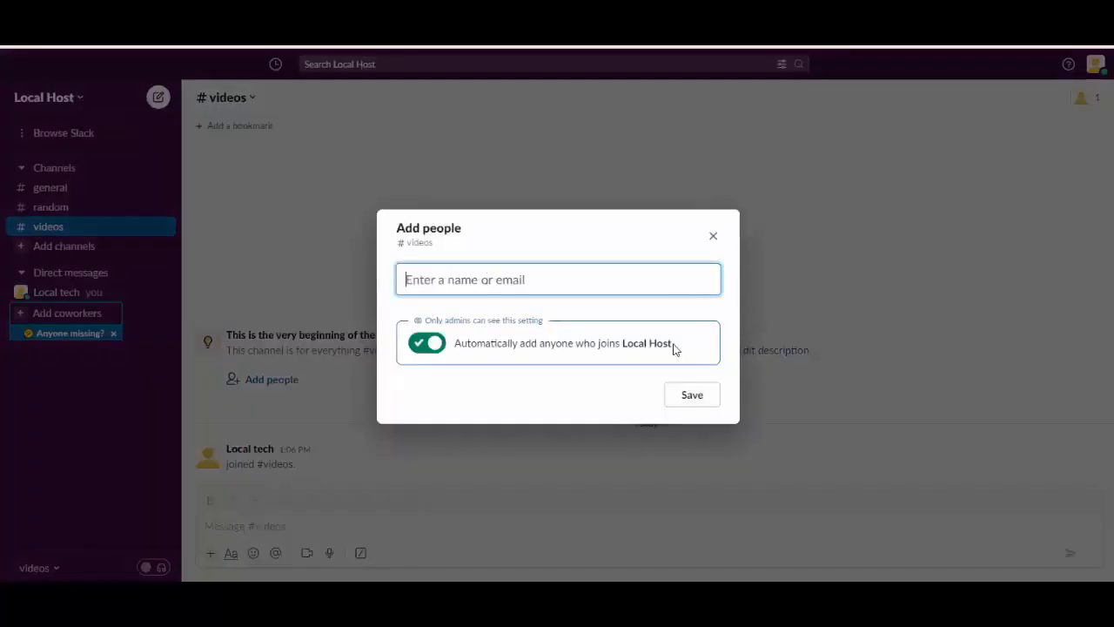
{"action": "left_click", "coordinate": [713, 236]}
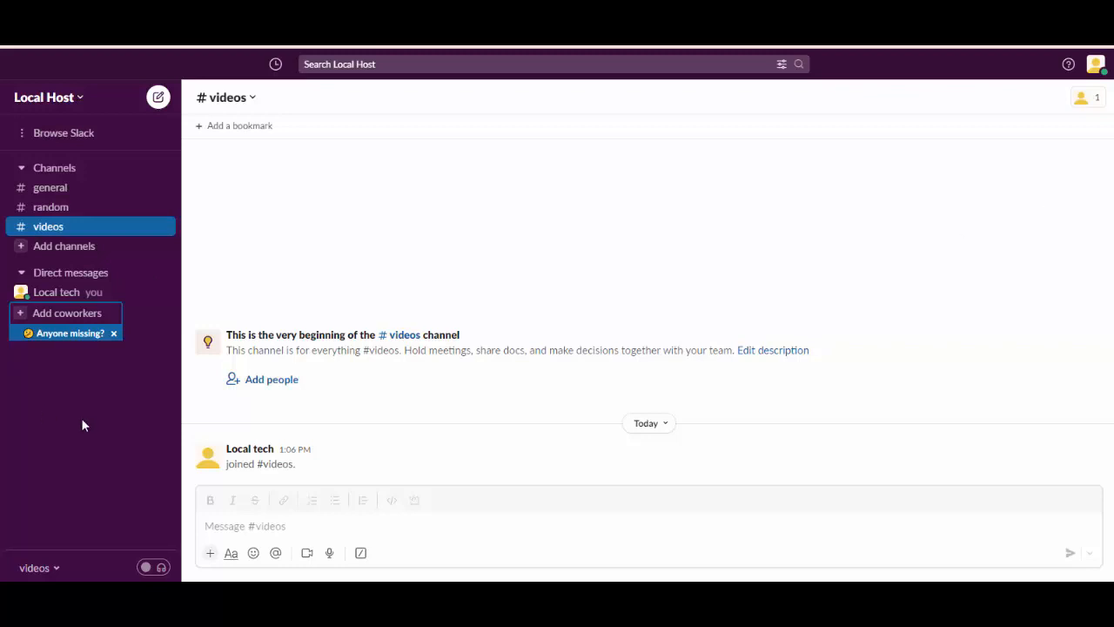
{"action": "left_click", "coordinate": [113, 334]}
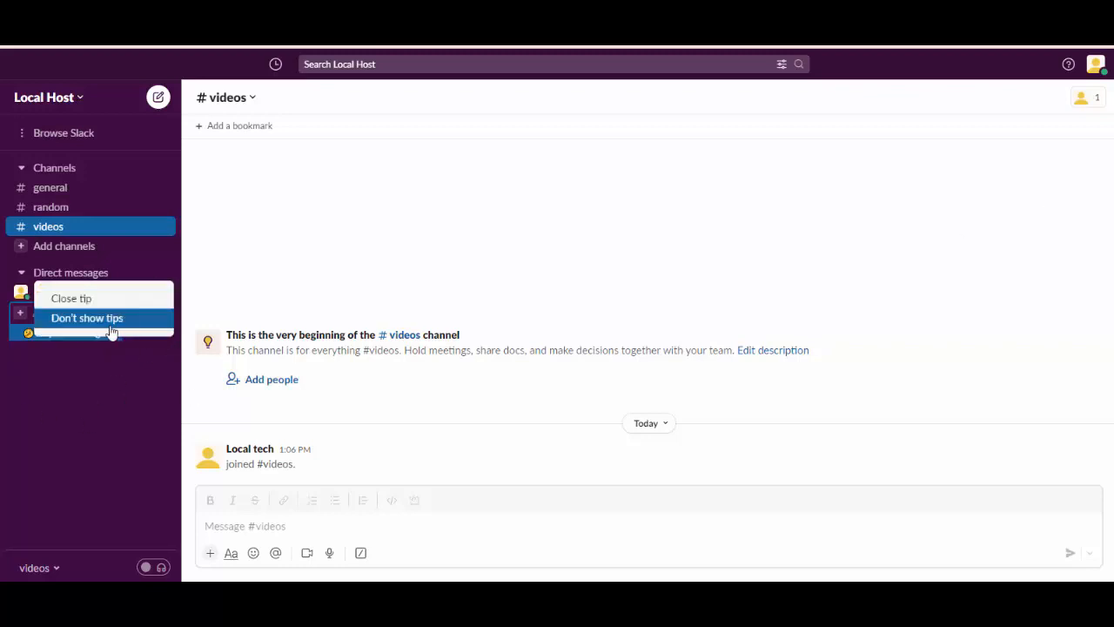
{"action": "left_click", "coordinate": [92, 305]}
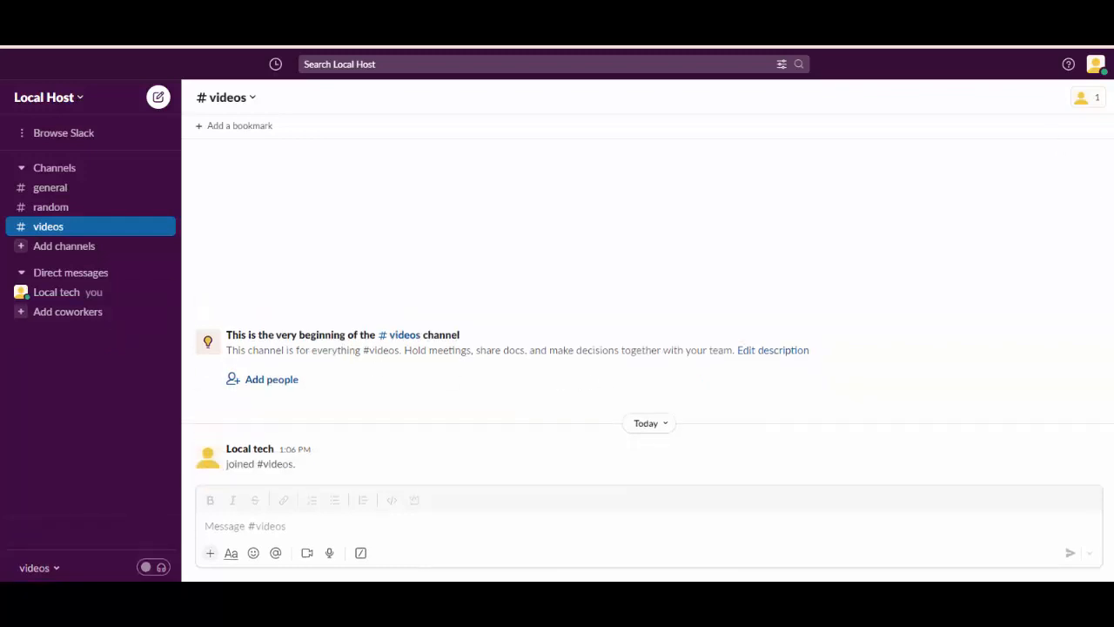
Step: Open the account's own profile and view the profile photo upload form, closing it without adding a photo
{"action": "left_click", "coordinate": [1098, 66]}
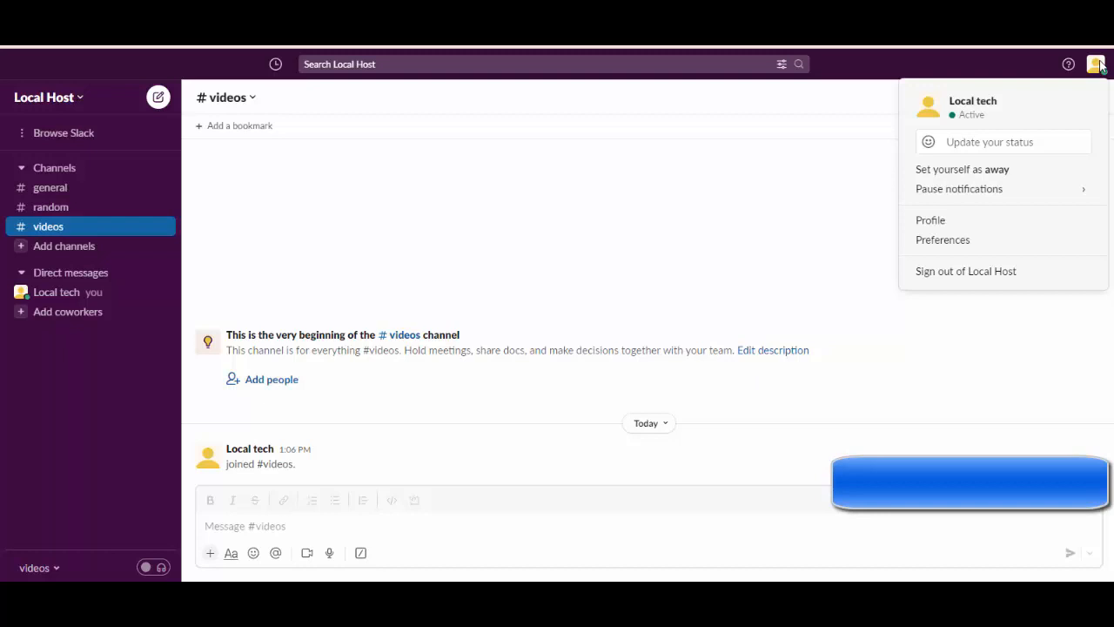
{"action": "left_click", "coordinate": [988, 221]}
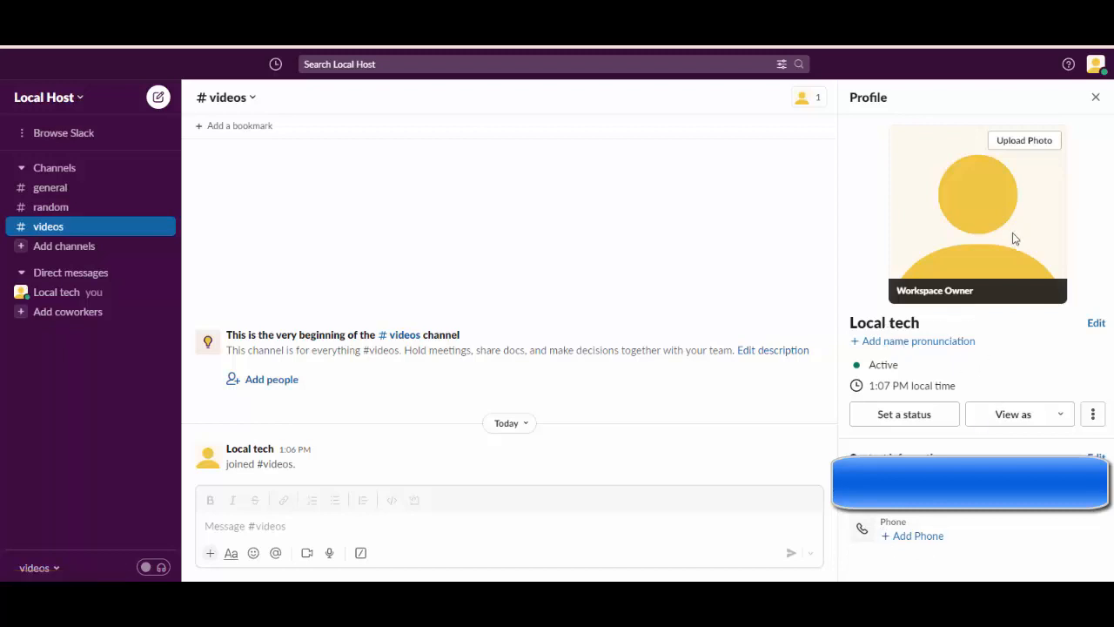
{"action": "left_click", "coordinate": [1015, 141]}
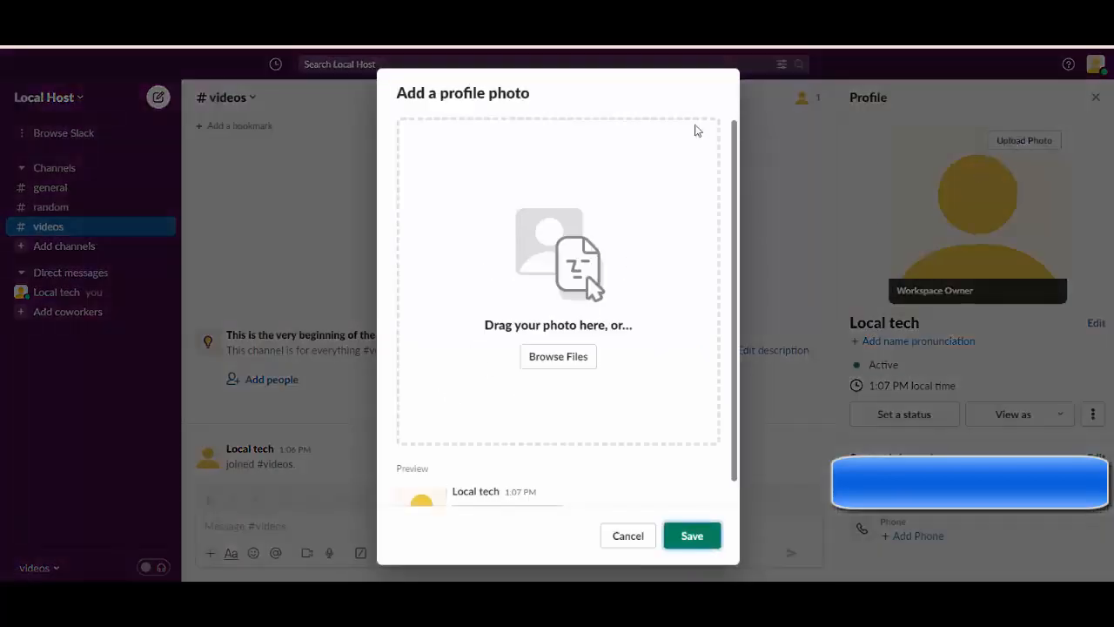
{"action": "left_click", "coordinate": [795, 87]}
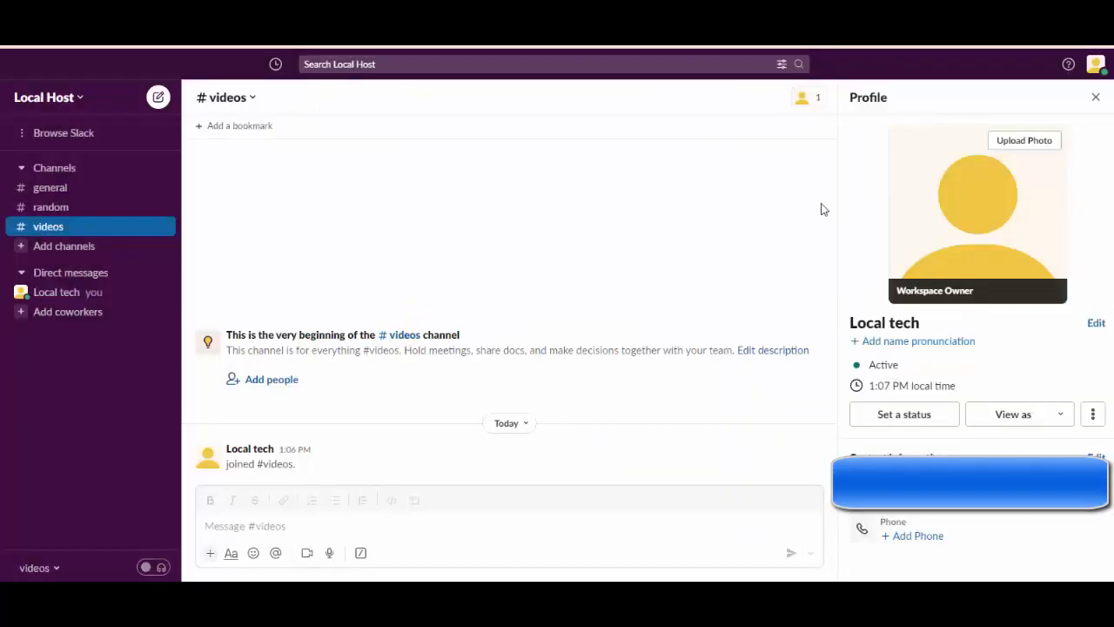
Step: Close the profile, open the general channel and view the options of the channels section without choosing one
{"action": "left_click", "coordinate": [1096, 97]}
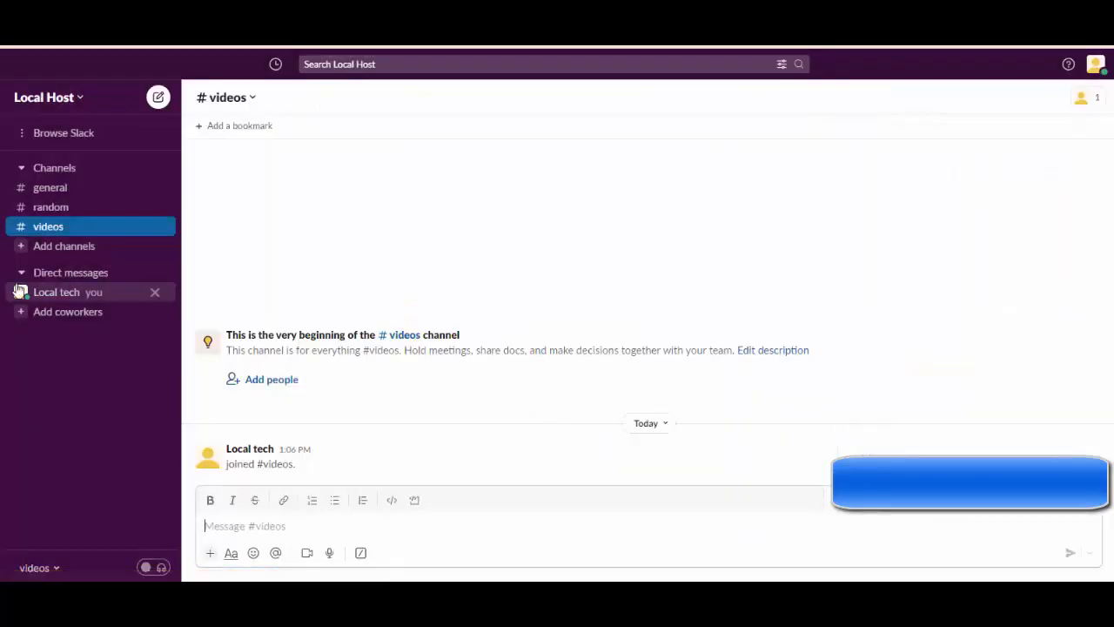
{"action": "left_click", "coordinate": [41, 188]}
{"action": "left_click", "coordinate": [45, 169]}
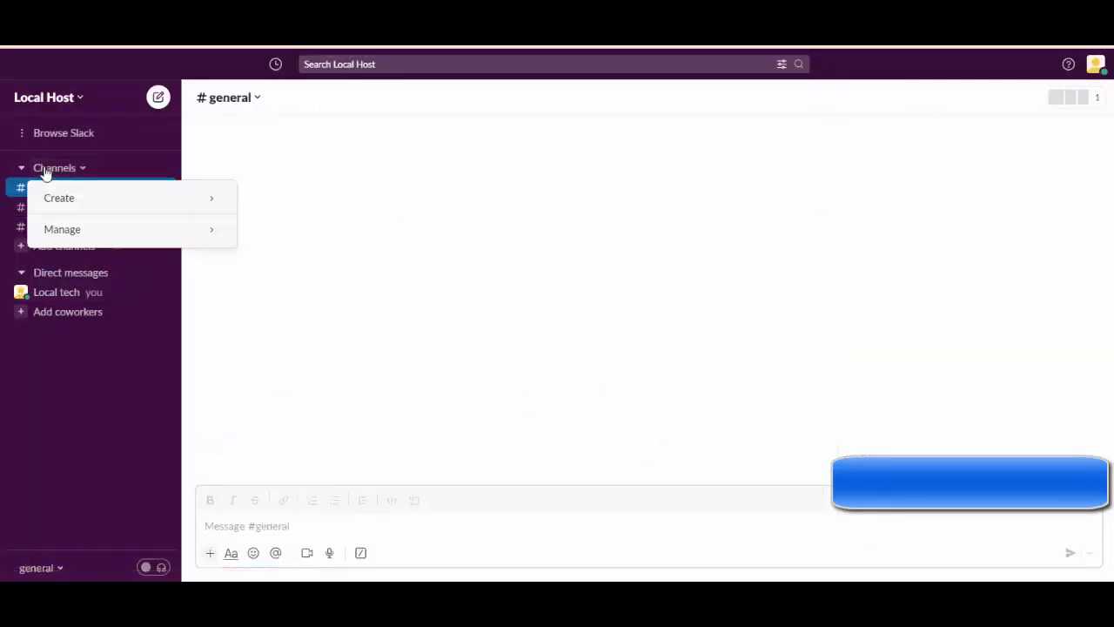
{"action": "left_click", "coordinate": [33, 439]}
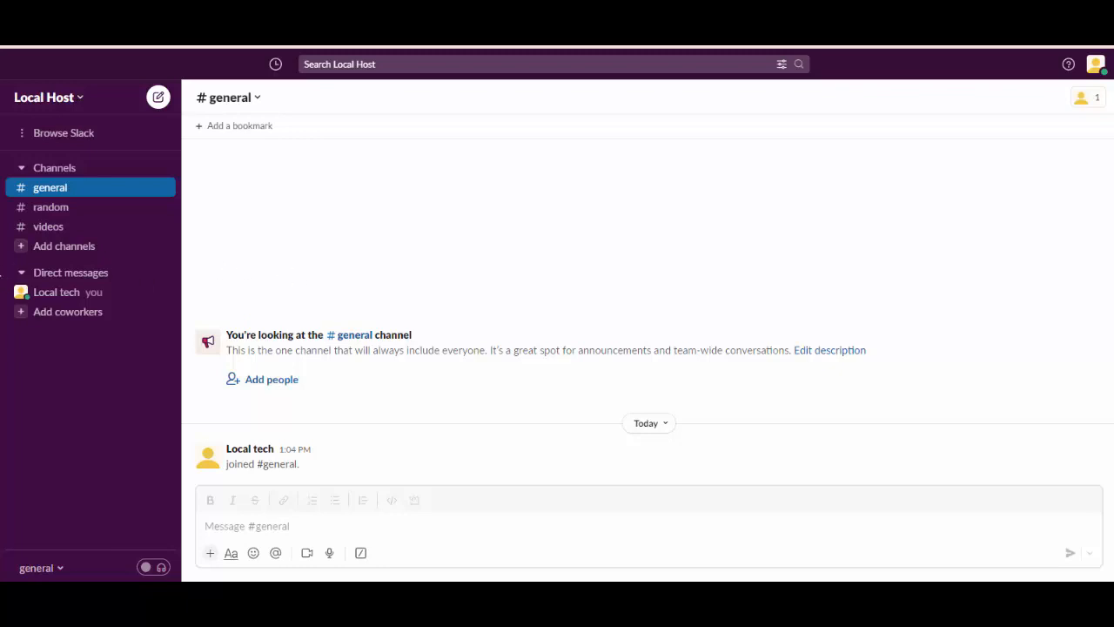
Step: Create a public channel named editor-team and close the form for adding people without adding anyone
{"action": "left_click", "coordinate": [72, 172]}
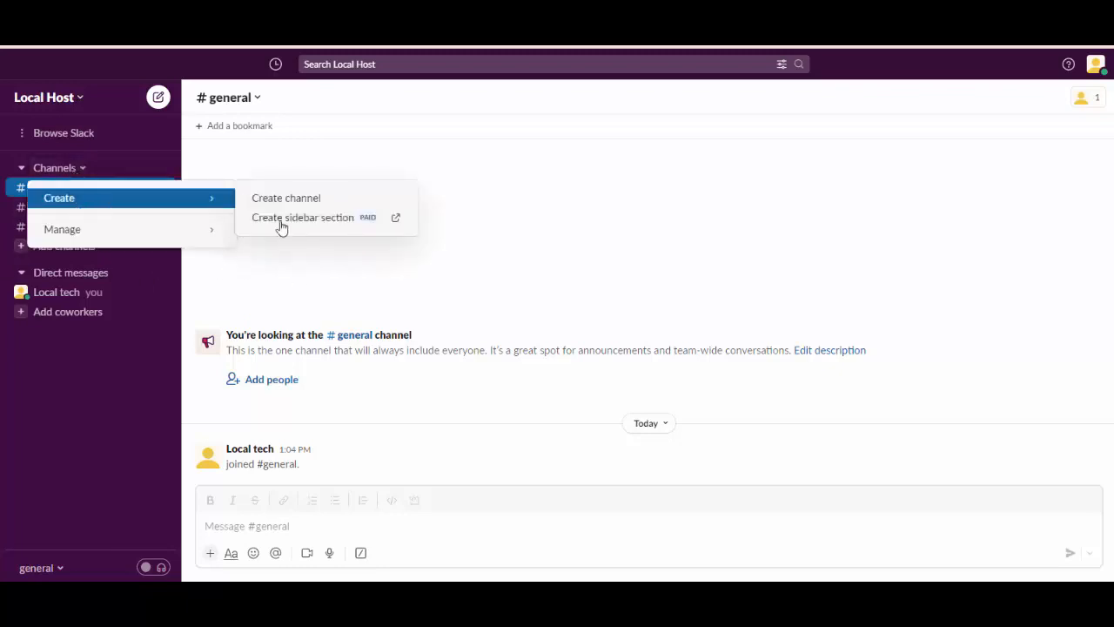
{"action": "mouse_move", "coordinate": [206, 207]}
{"action": "left_click", "coordinate": [296, 206]}
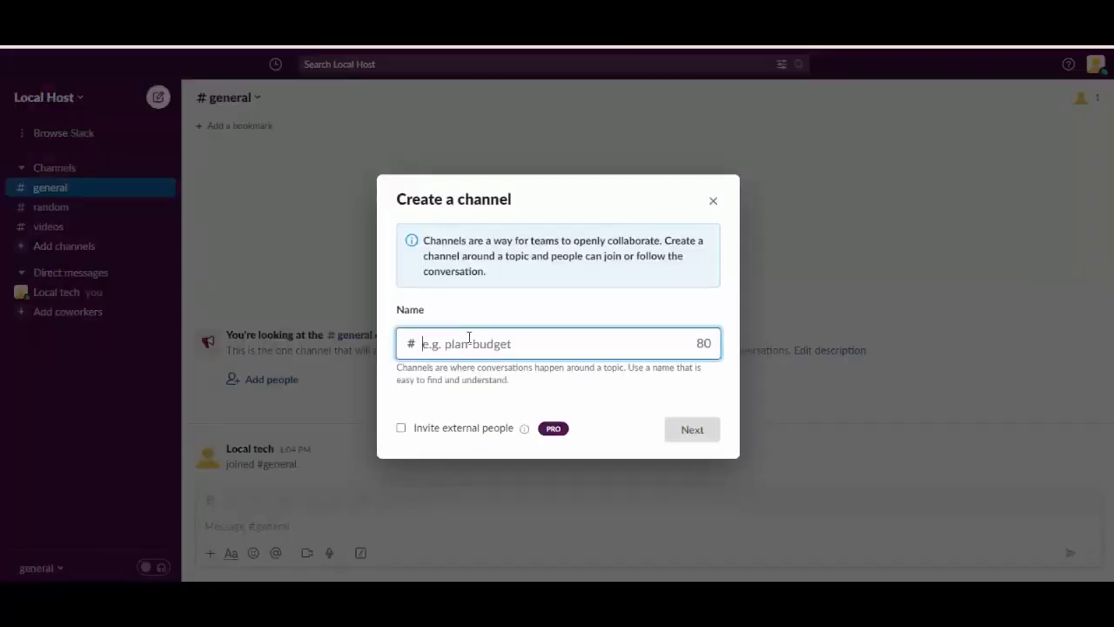
{"action": "type", "text": "editor-t"}
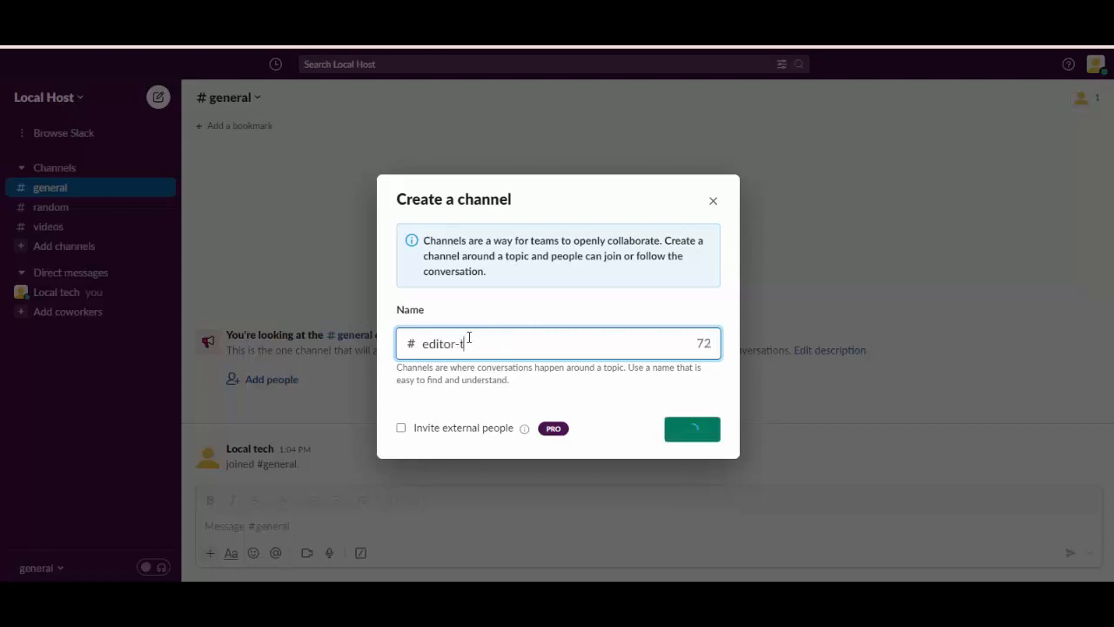
{"action": "type", "text": "eam"}
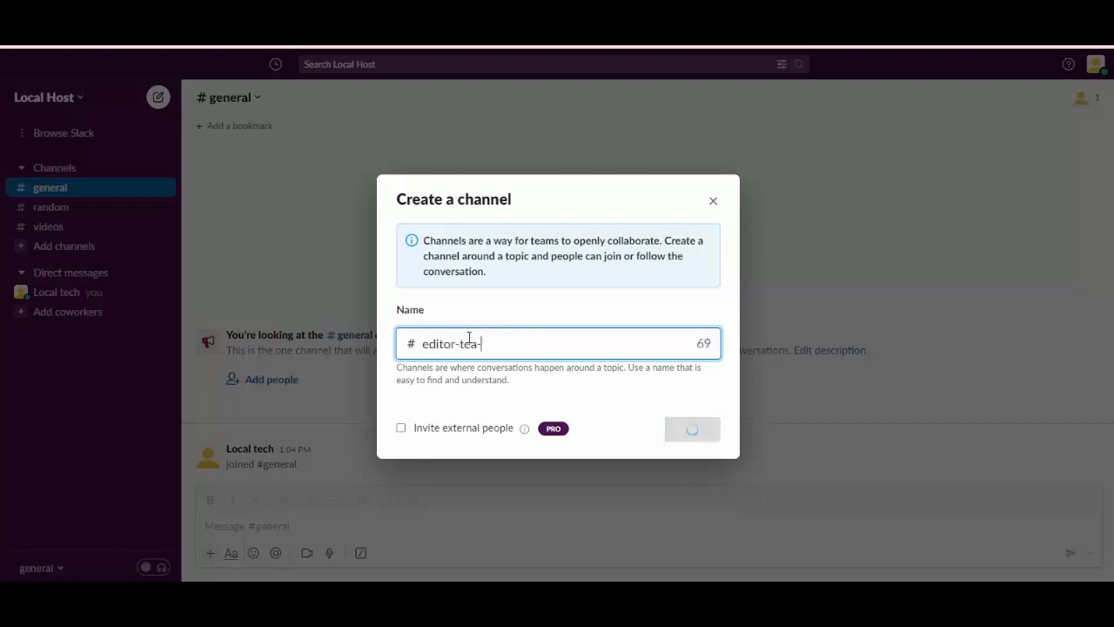
{"action": "key", "text": "BackSpace"}
{"action": "type", "text": "m"}
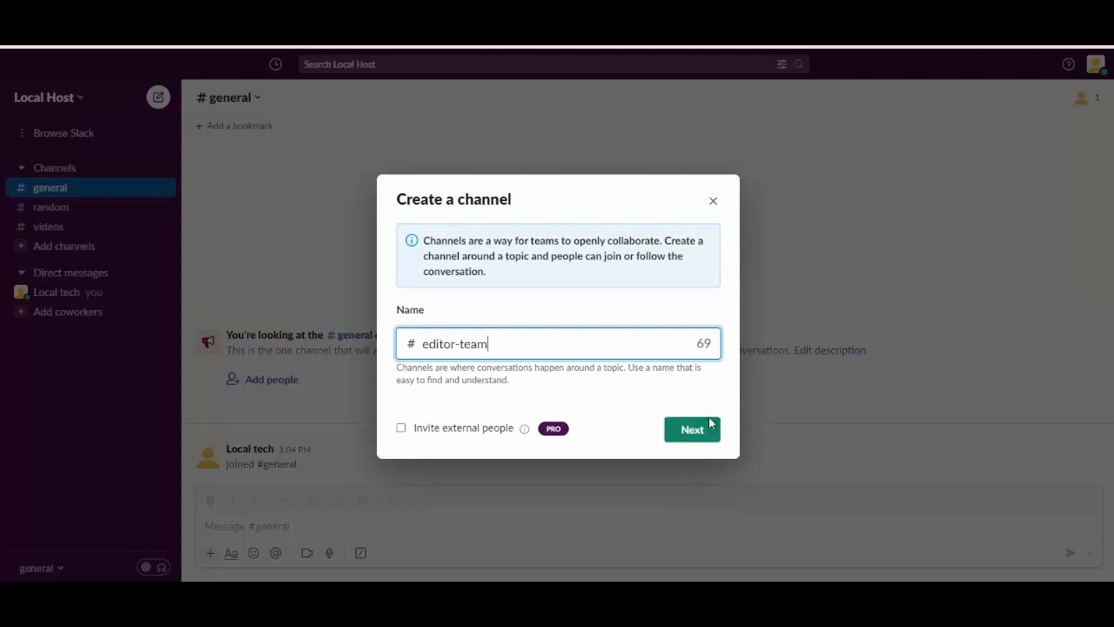
{"action": "left_click", "coordinate": [709, 427]}
{"action": "left_click", "coordinate": [696, 390]}
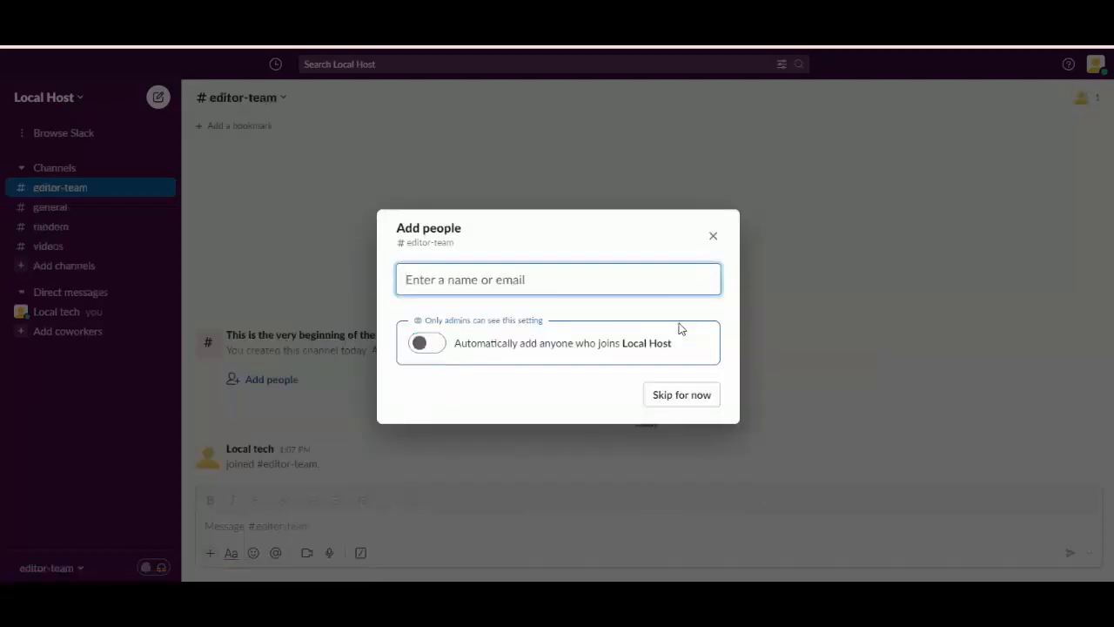
{"action": "left_click", "coordinate": [714, 236]}
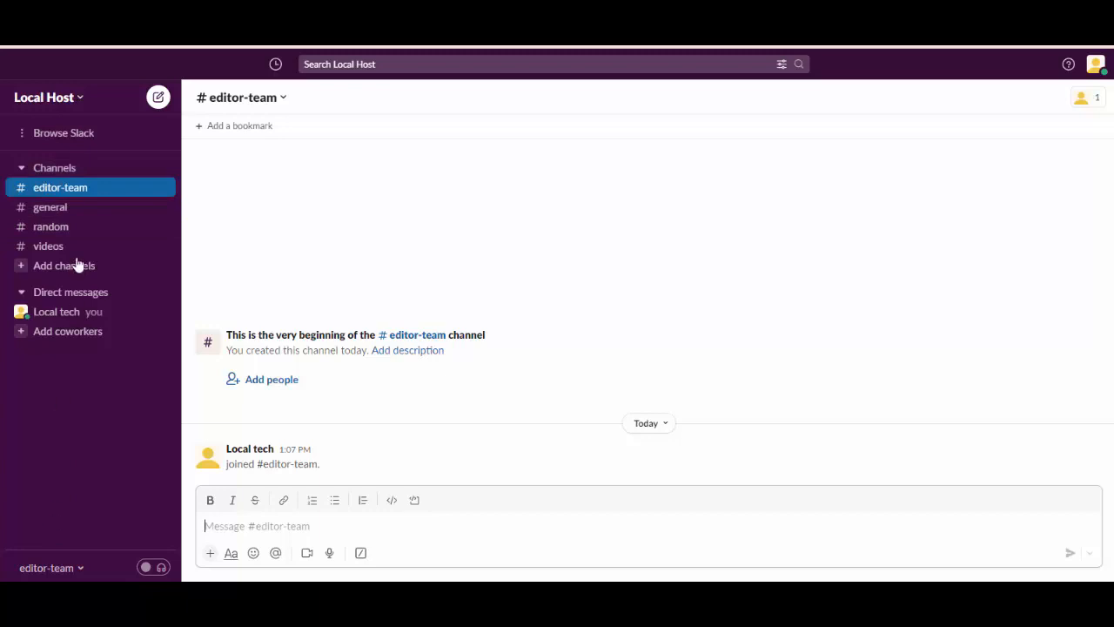
Step: Create a private channel named ediitor-tea-1, limited to specific people, and skip adding people to it
{"action": "left_click", "coordinate": [44, 266]}
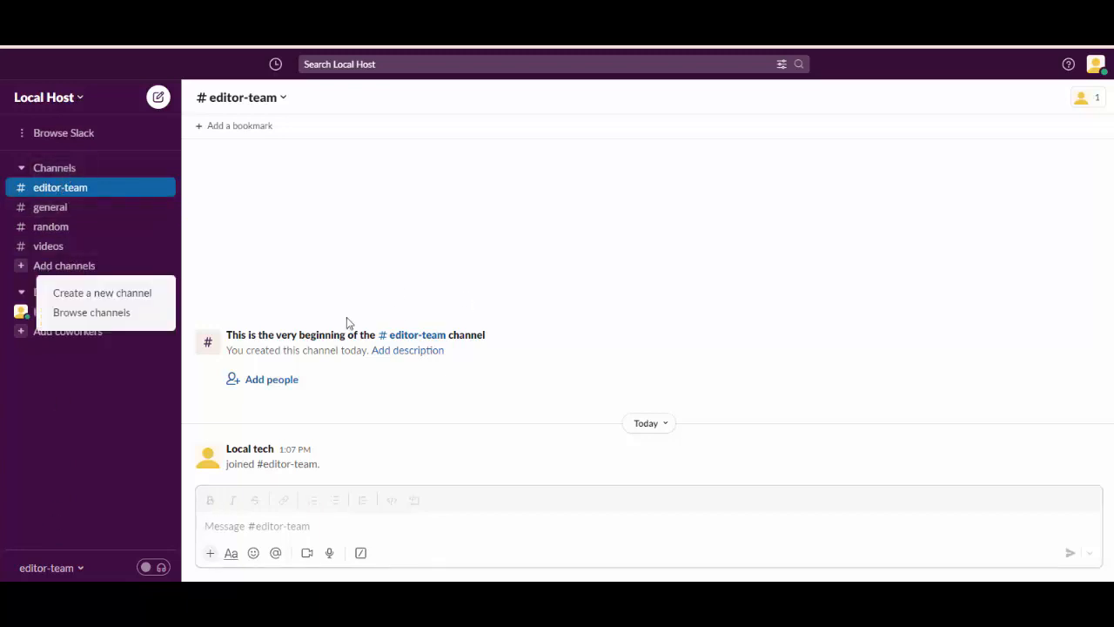
{"action": "left_click", "coordinate": [71, 293]}
{"action": "type", "text": "ed"}
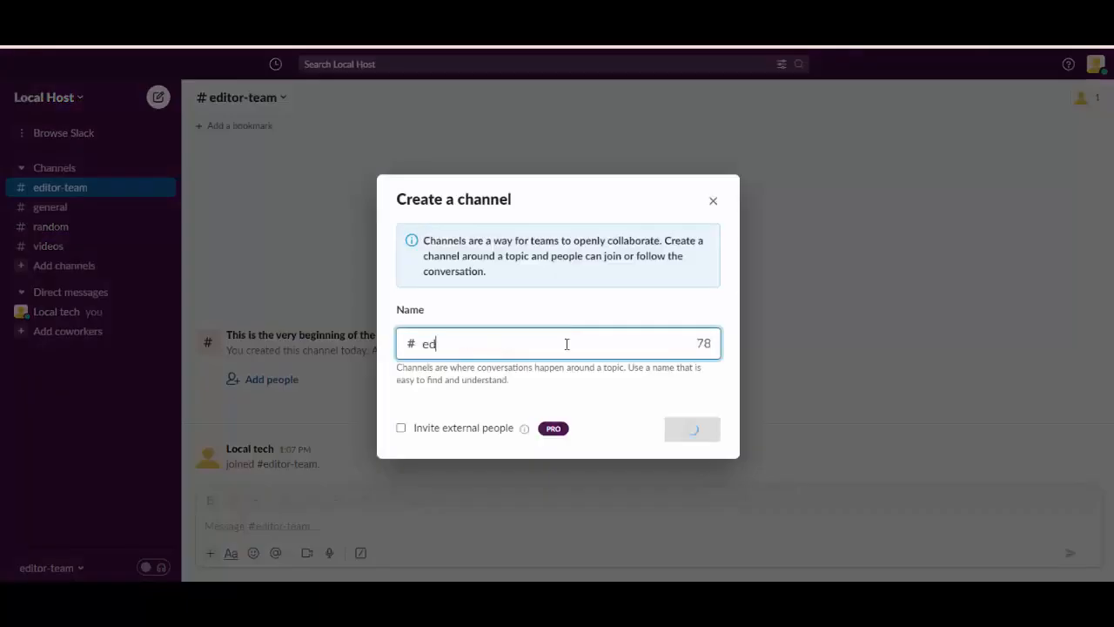
{"action": "type", "text": "iitor-tea-1"}
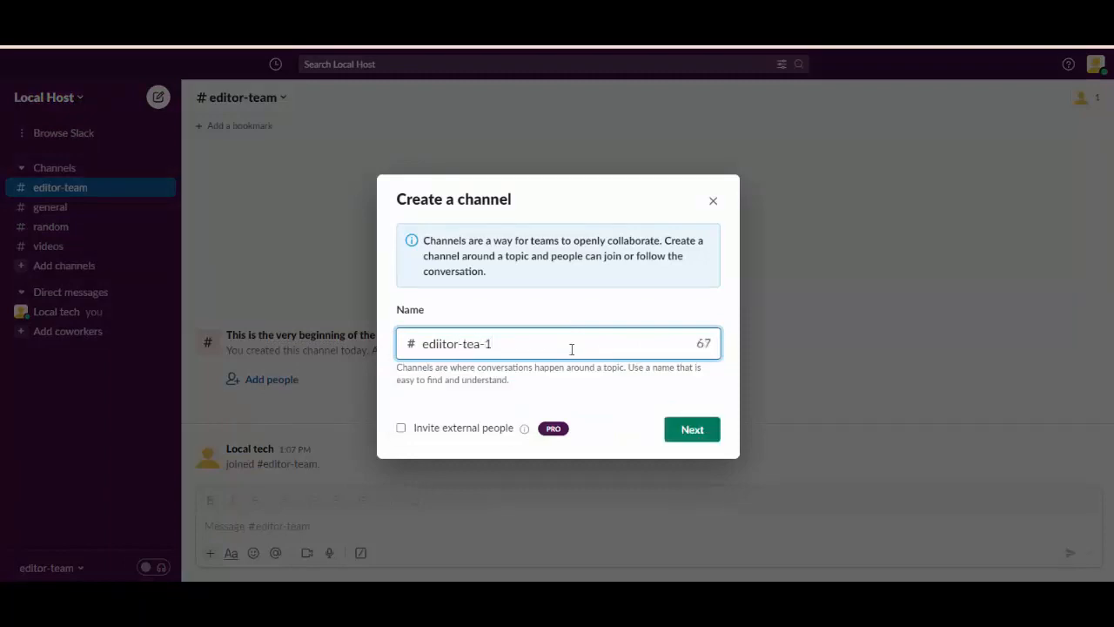
{"action": "left_click", "coordinate": [688, 435]}
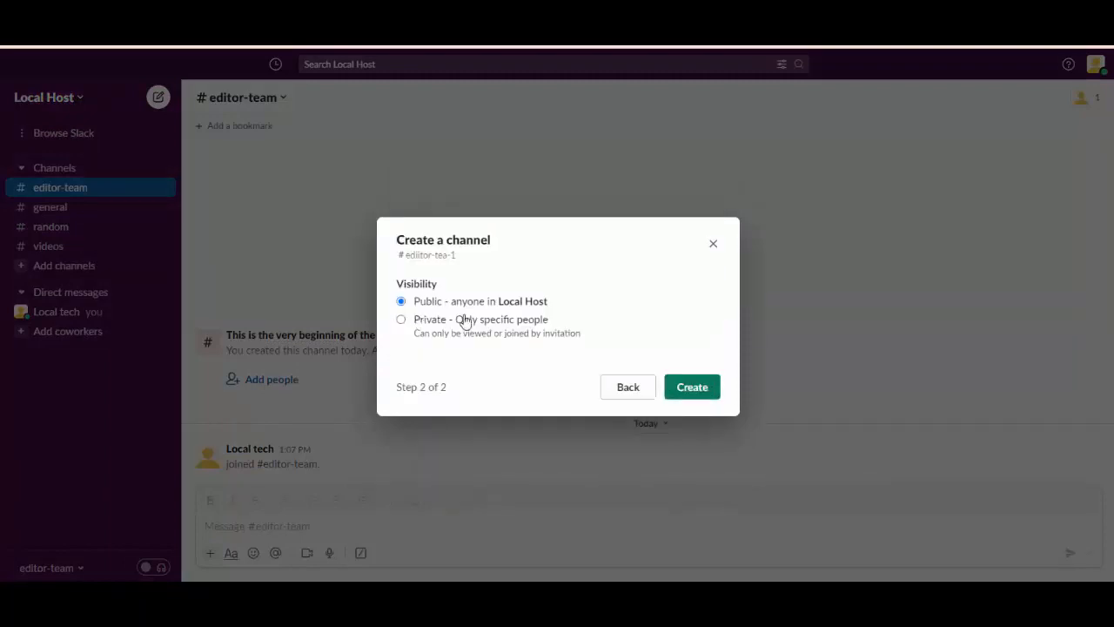
{"action": "left_click", "coordinate": [466, 322]}
{"action": "left_click", "coordinate": [705, 390]}
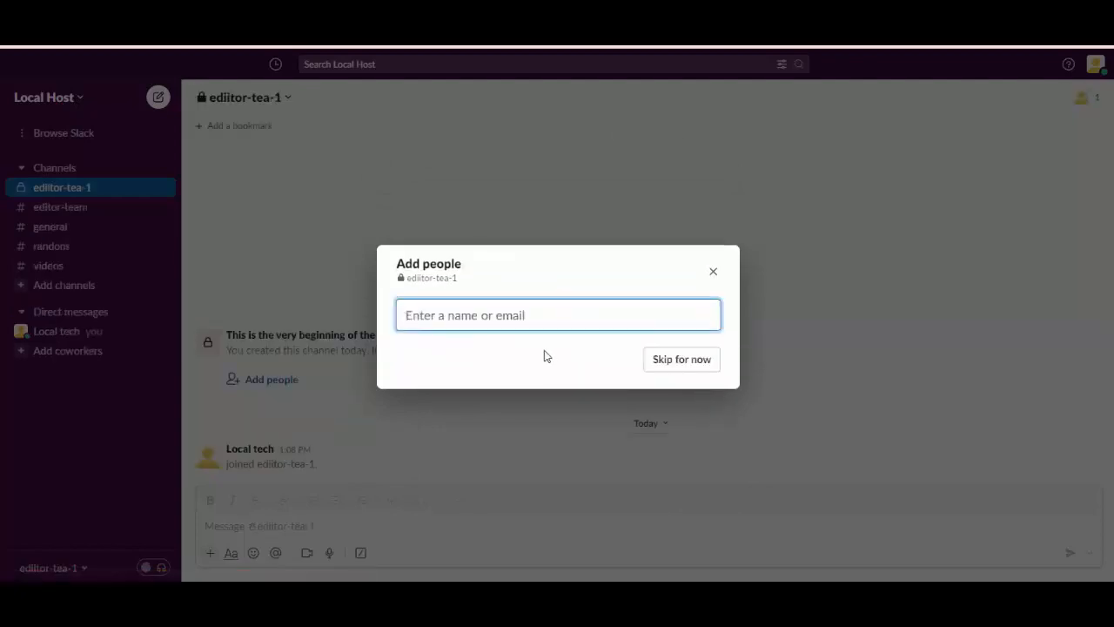
{"action": "left_click", "coordinate": [669, 366]}
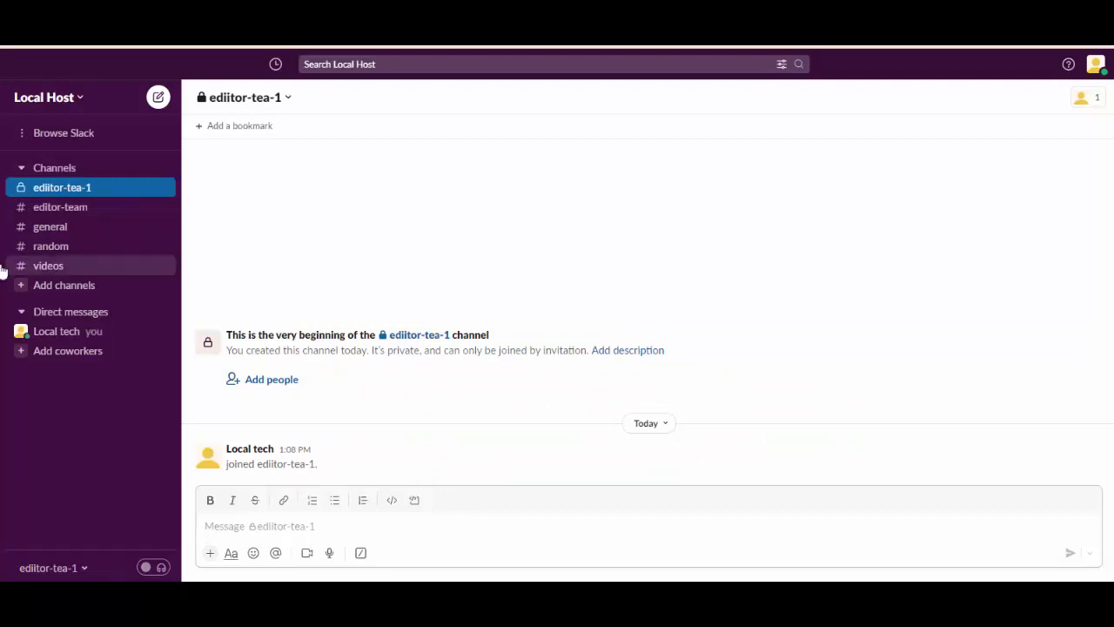
Step: View the available actions for the private ediitor-tea-1 channel without choosing one
{"action": "left_click", "coordinate": [73, 194]}
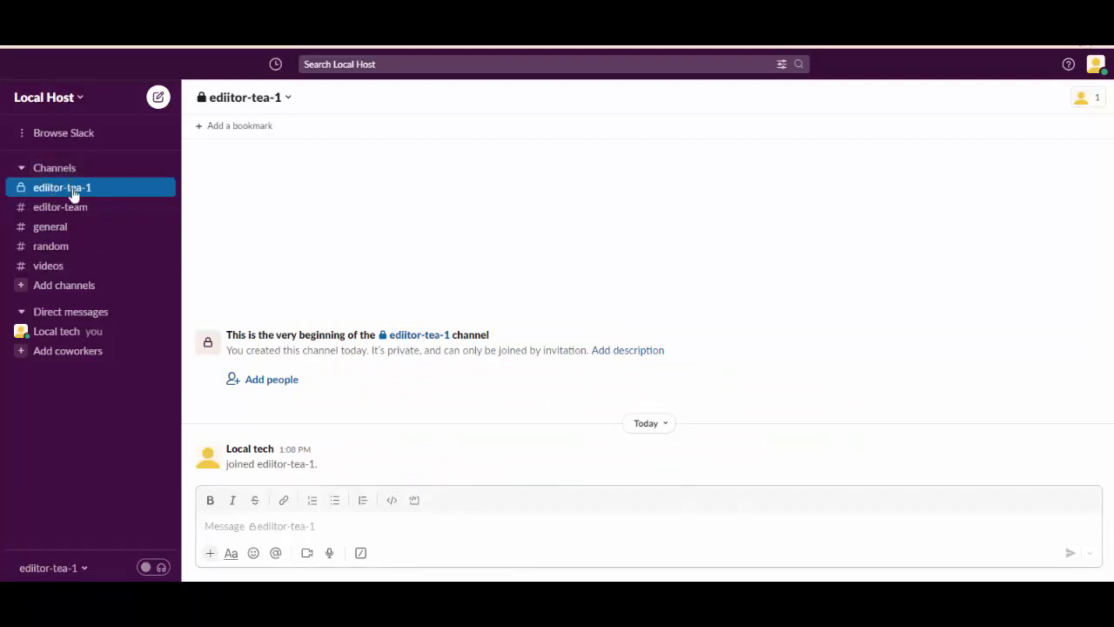
{"action": "right_click", "coordinate": [68, 192]}
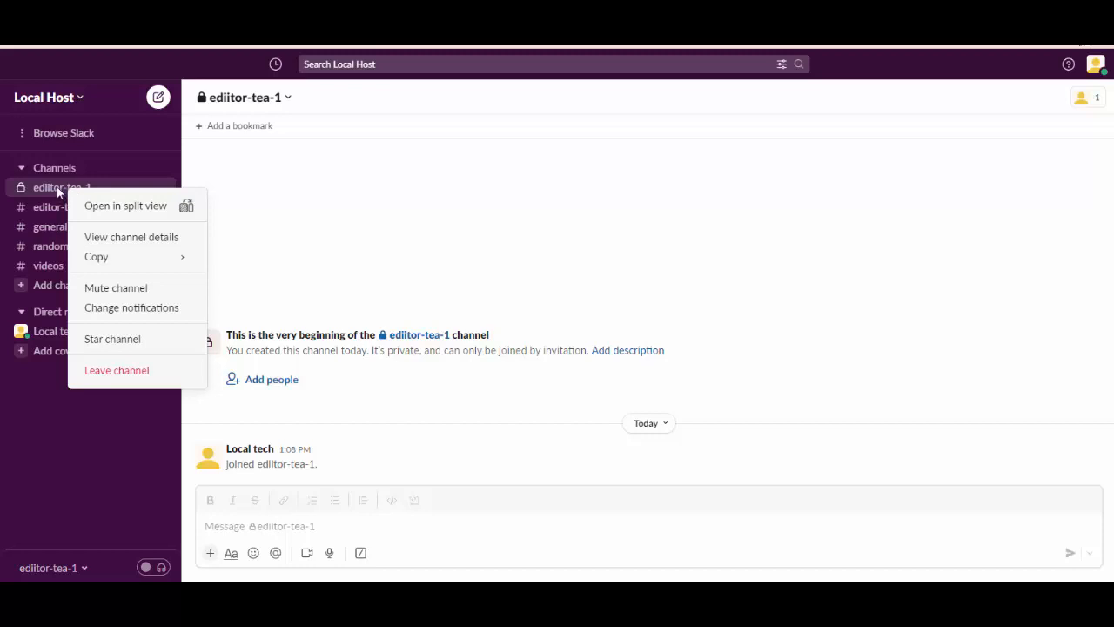
{"action": "left_click", "coordinate": [55, 186]}
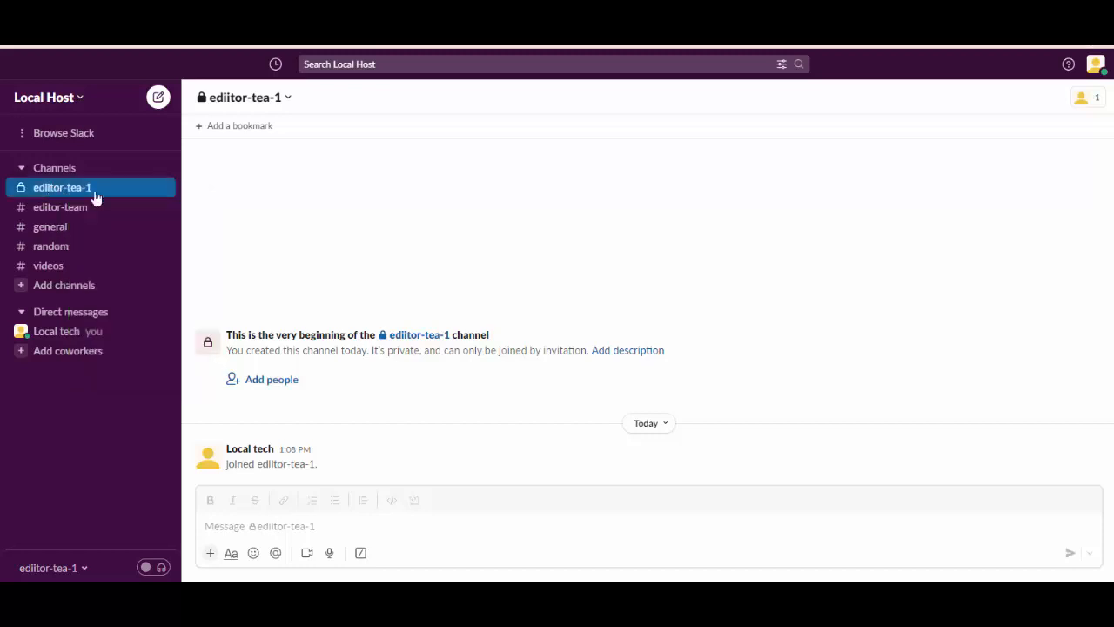
Step: View the ediitor-tea-1 members and the form for adding people to the existing channel, closing both without adding anyone
{"action": "left_click", "coordinate": [1097, 100]}
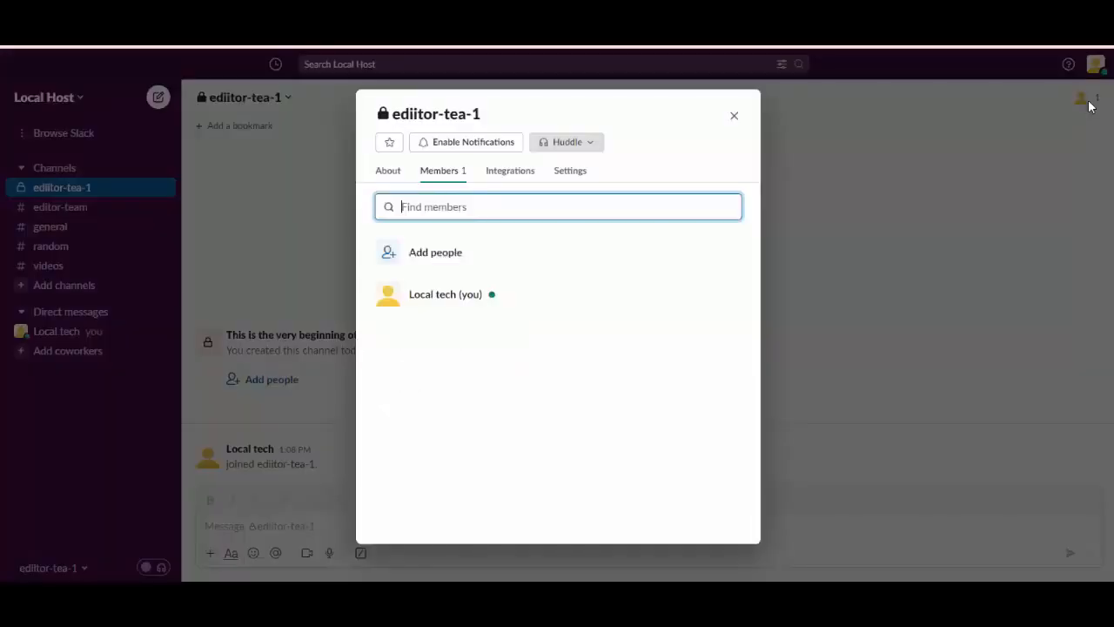
{"action": "left_click", "coordinate": [1076, 97]}
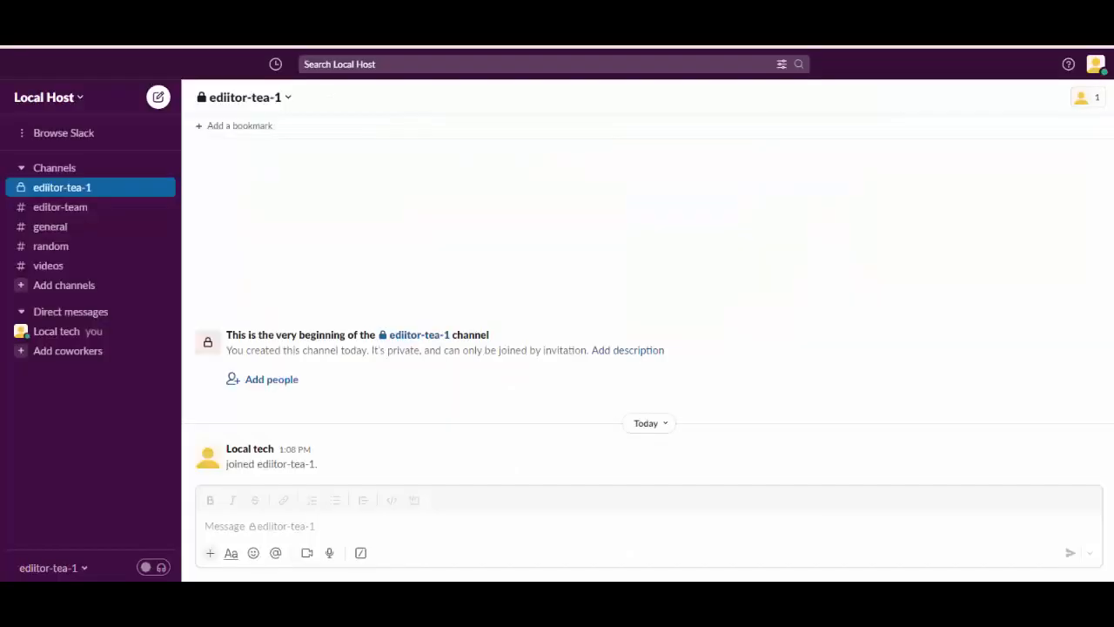
{"action": "left_click", "coordinate": [1092, 101]}
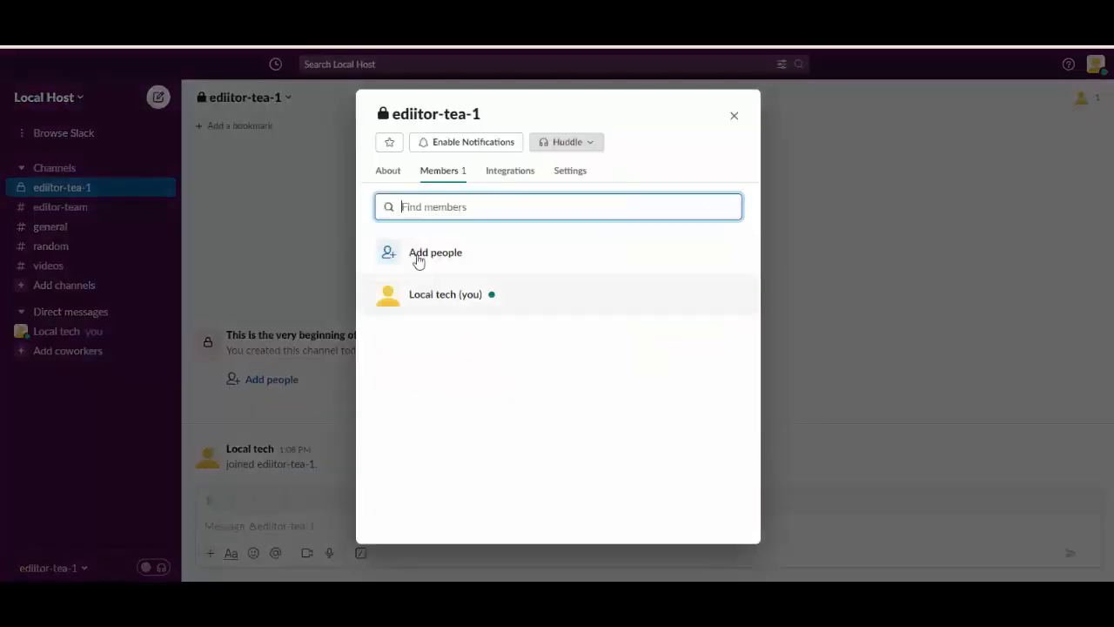
{"action": "left_click", "coordinate": [414, 252]}
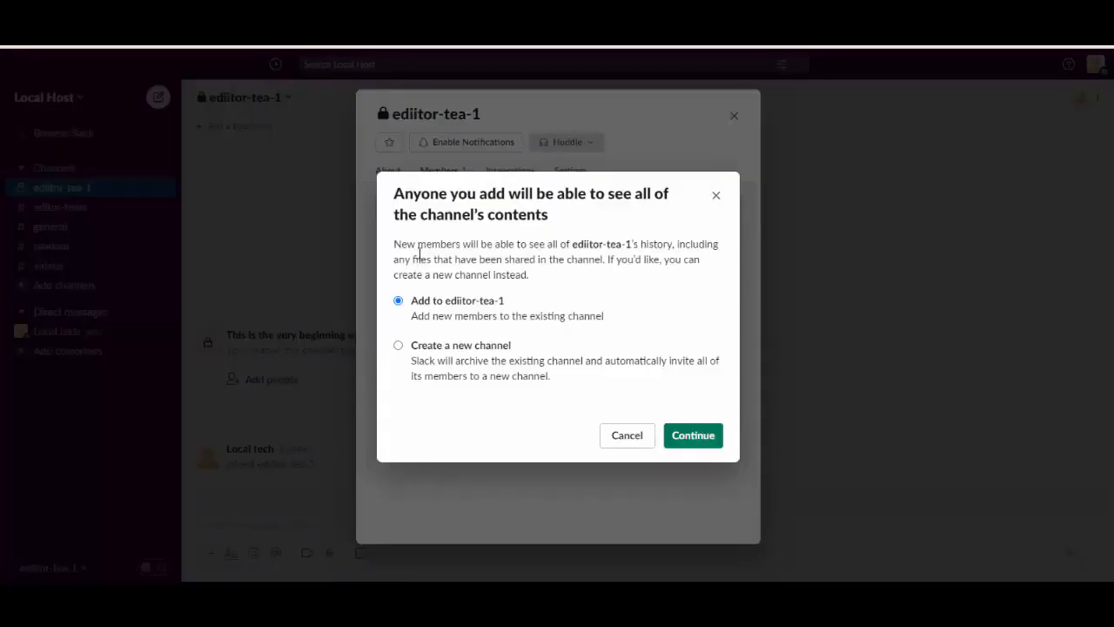
{"action": "left_click", "coordinate": [427, 346]}
{"action": "left_click", "coordinate": [416, 300]}
{"action": "left_click", "coordinate": [672, 437]}
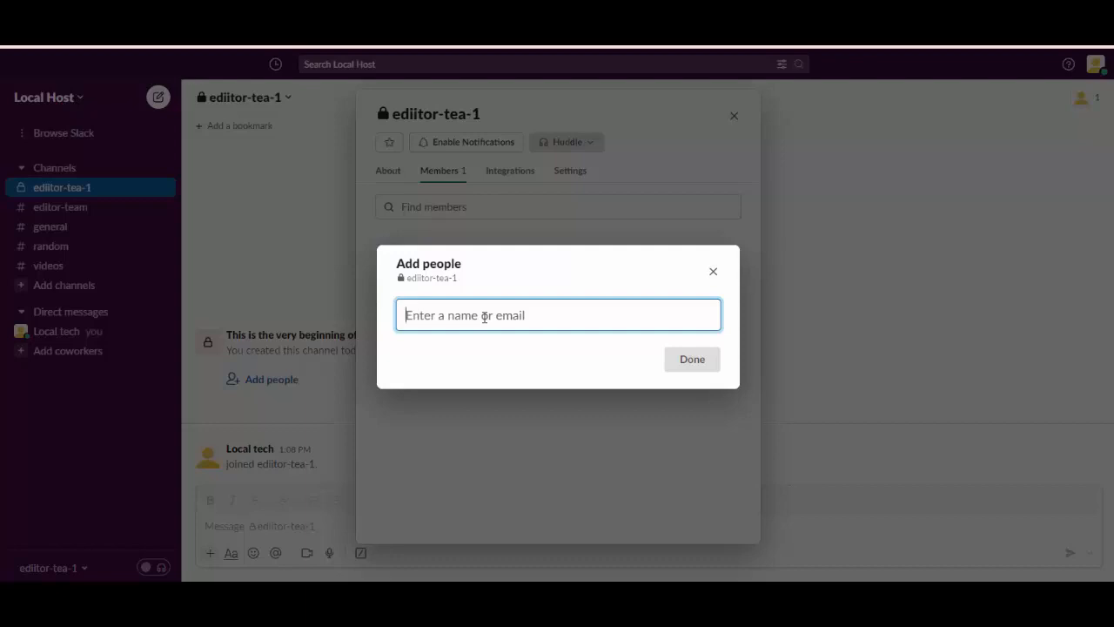
{"action": "left_click", "coordinate": [714, 272]}
{"action": "left_click", "coordinate": [732, 115]}
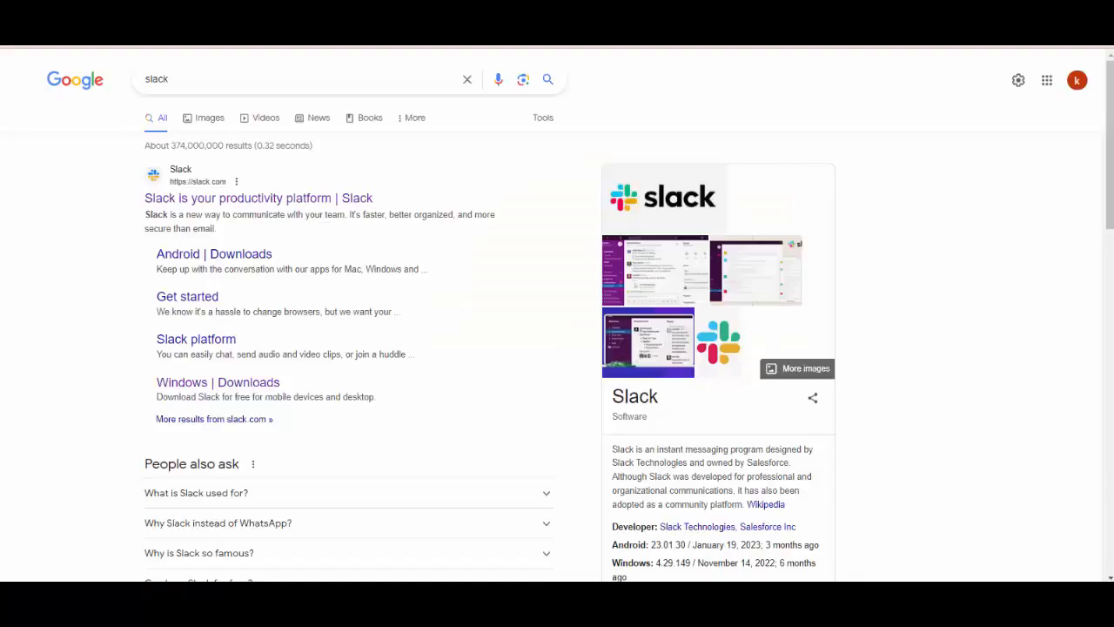
Step: Open the official Slack website from the Google search results
{"action": "left_click", "coordinate": [261, 199]}
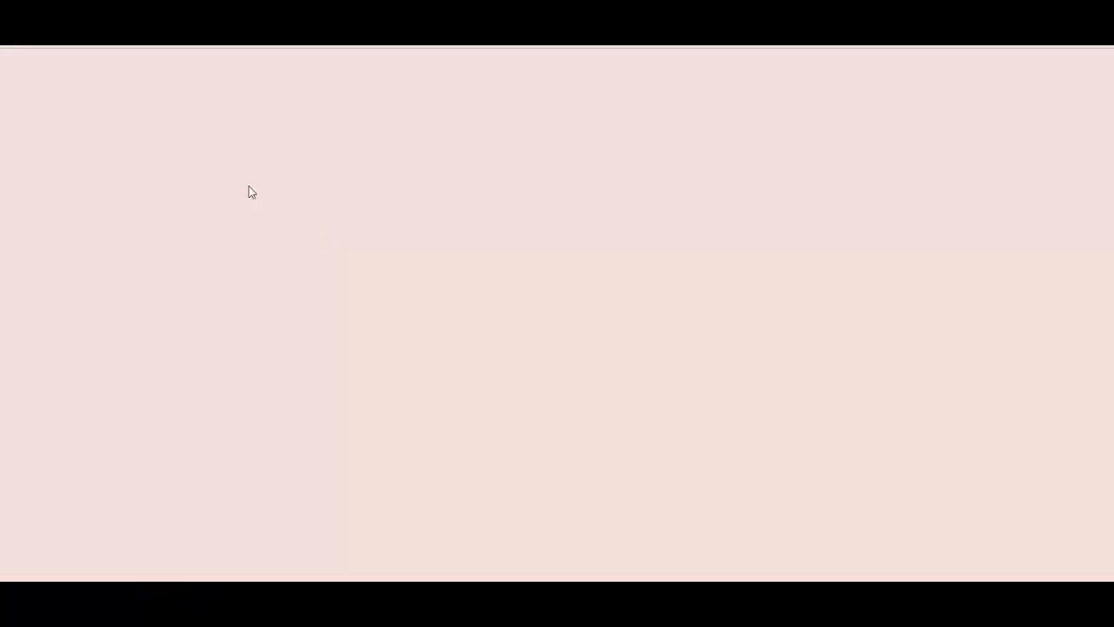